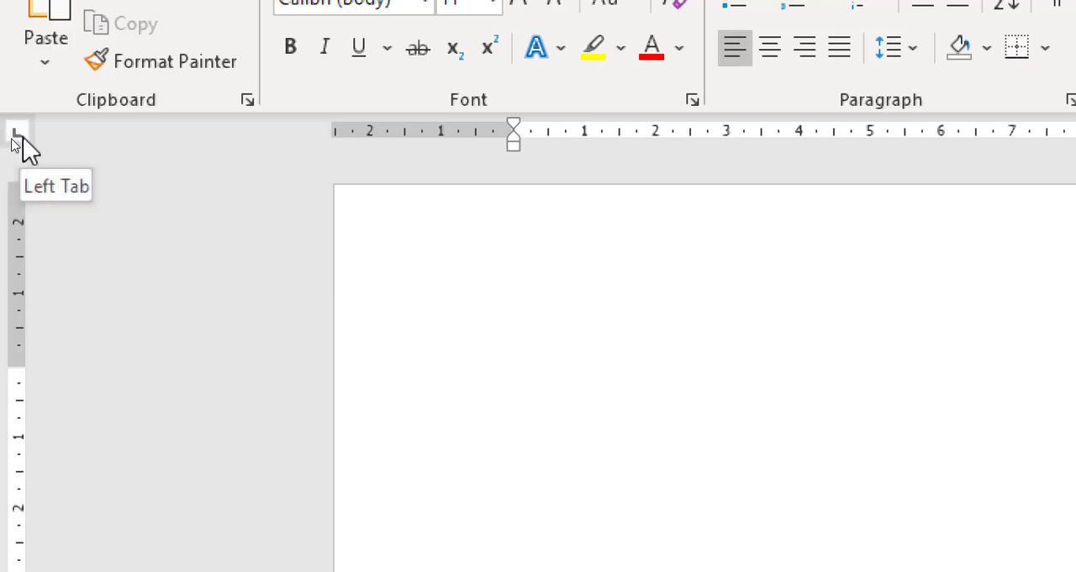
Cycle the ruler's tab selector through its alignment types, including Left, Center, Right and Decimal Tab, to examine each one
click(13, 141)
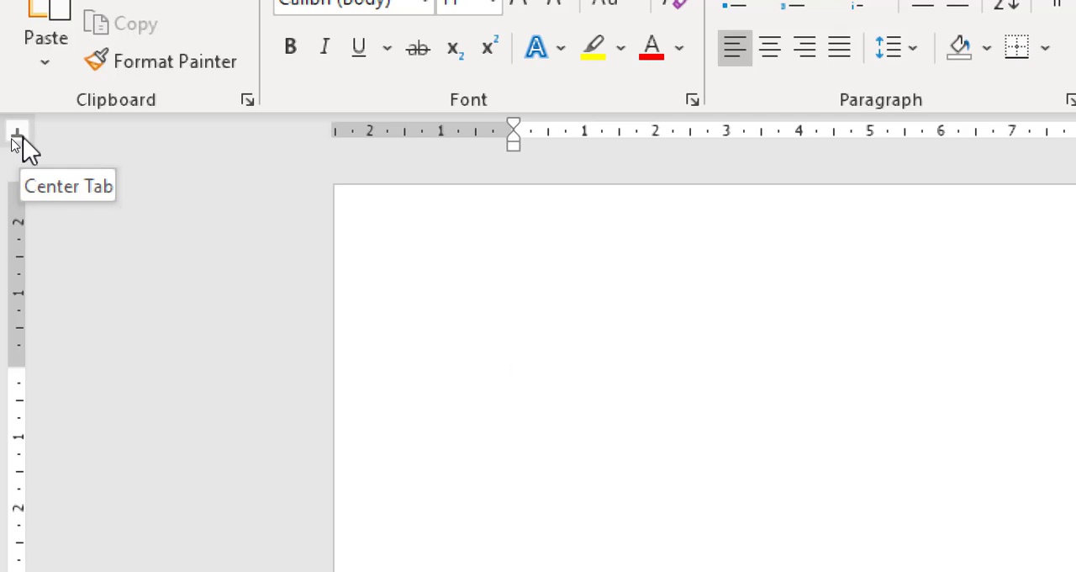
click(15, 135)
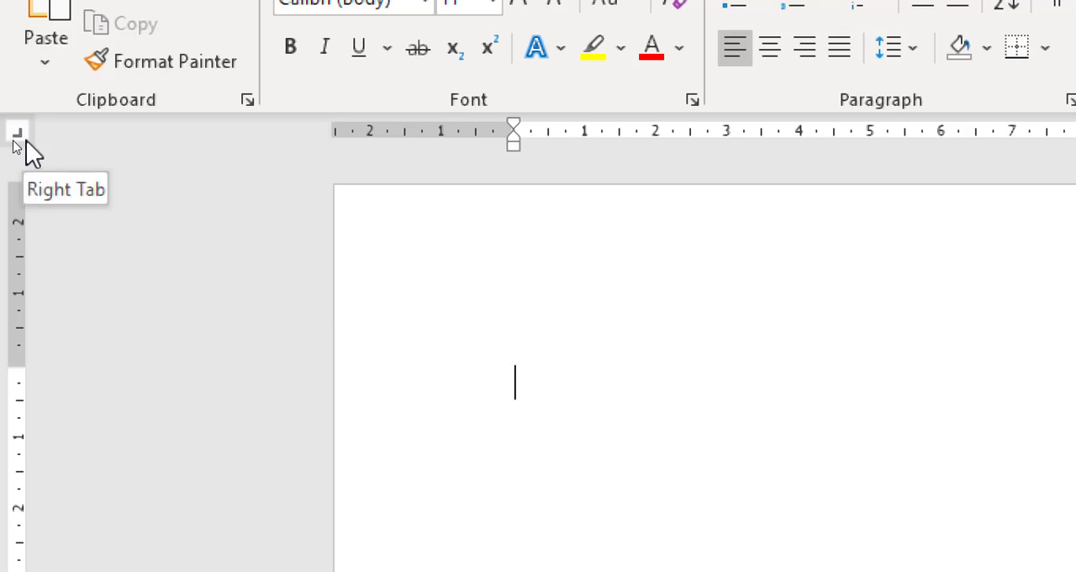
click(17, 132)
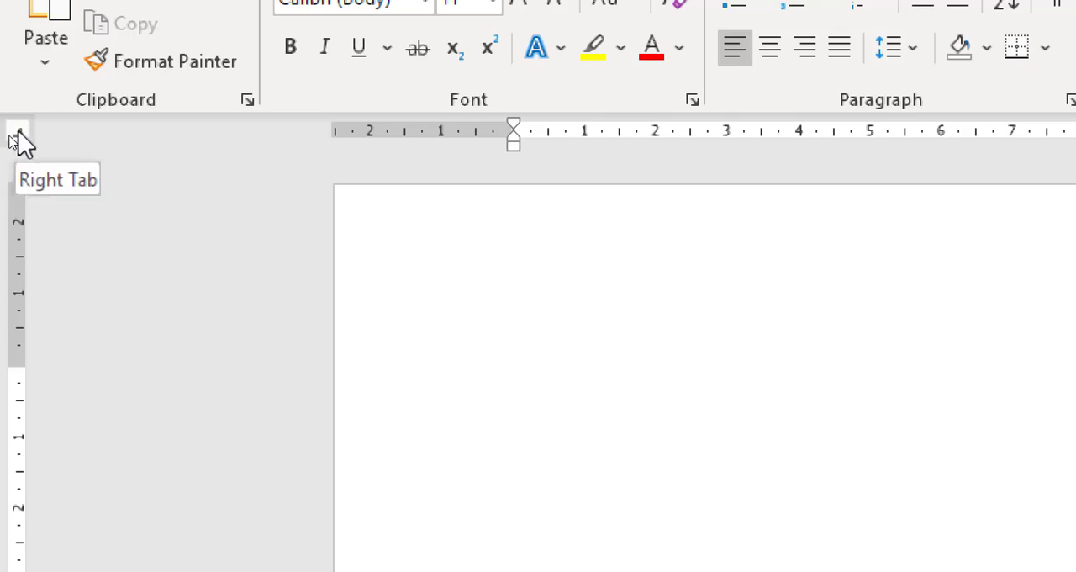
click(14, 137)
click(11, 140)
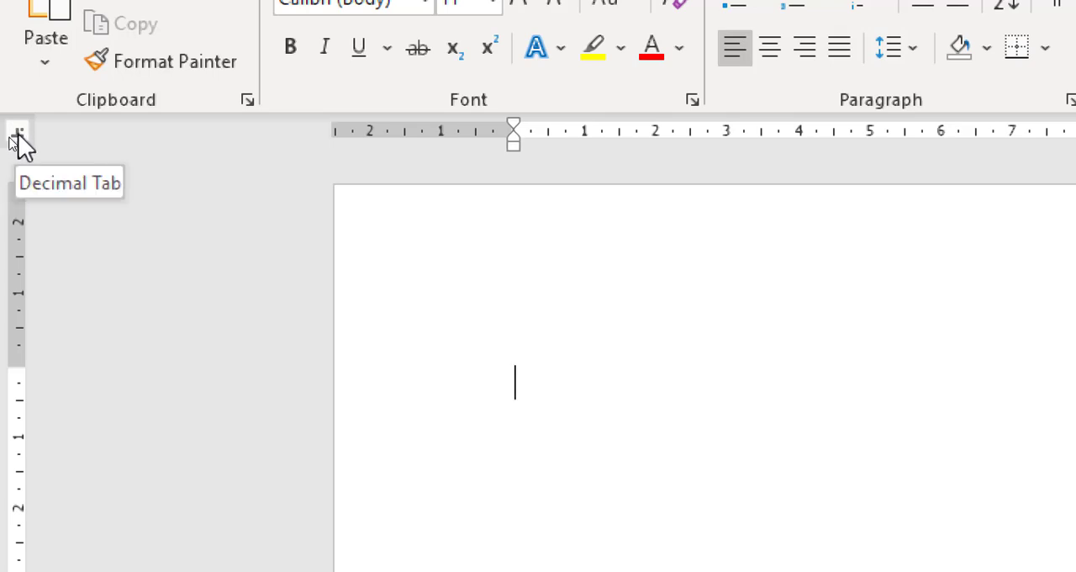
click(11, 139)
click(15, 136)
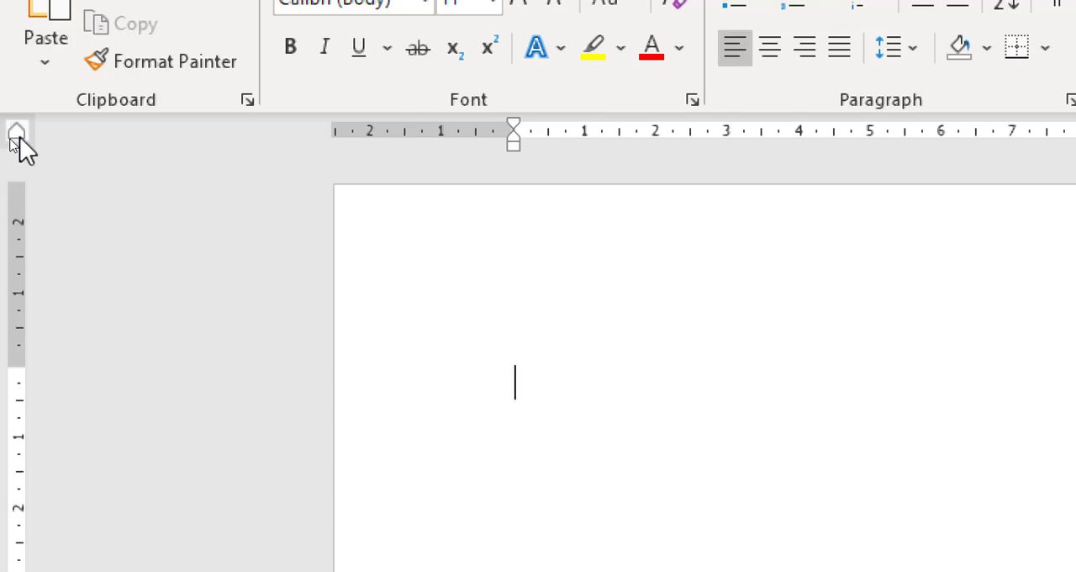
click(15, 136)
click(15, 136)
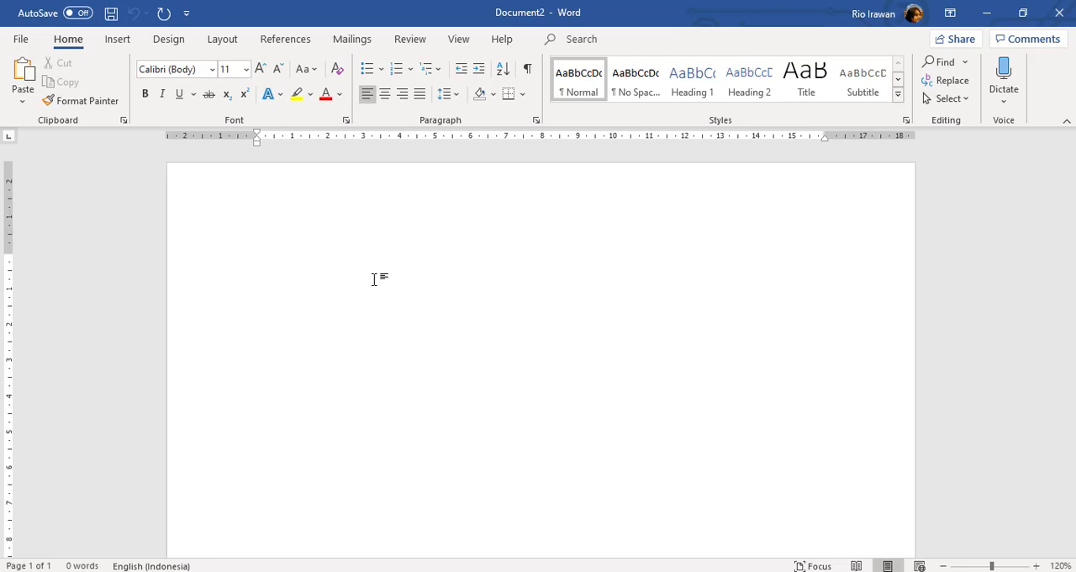
Write a first line with the label "Nama : " followed by the person's full name
text(Nama : )
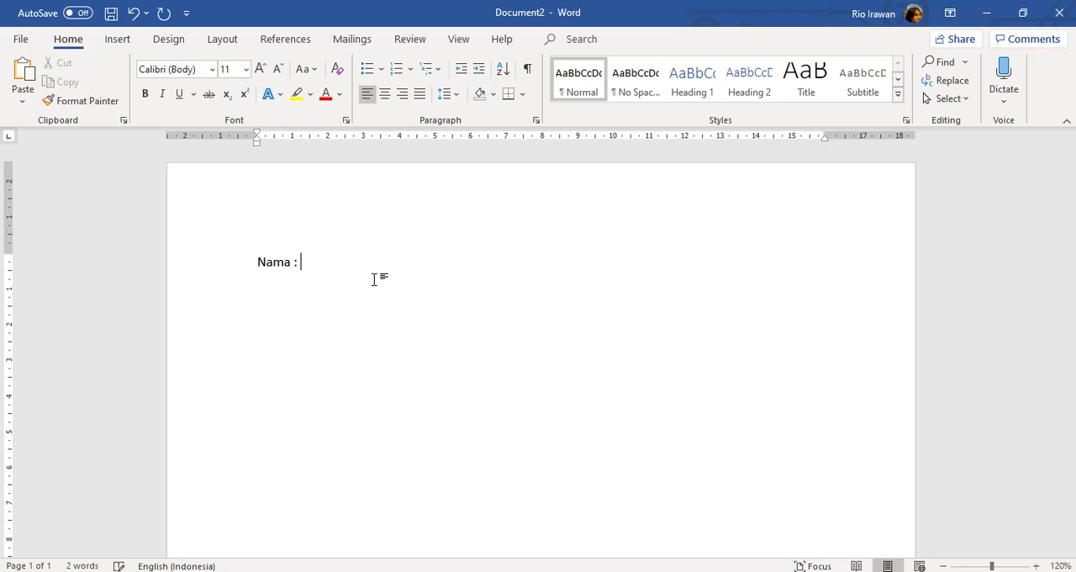
key(Return)
Add the lines "Alamat : Jl..." and "No. Telpon :" below the name line
text(ALamat )
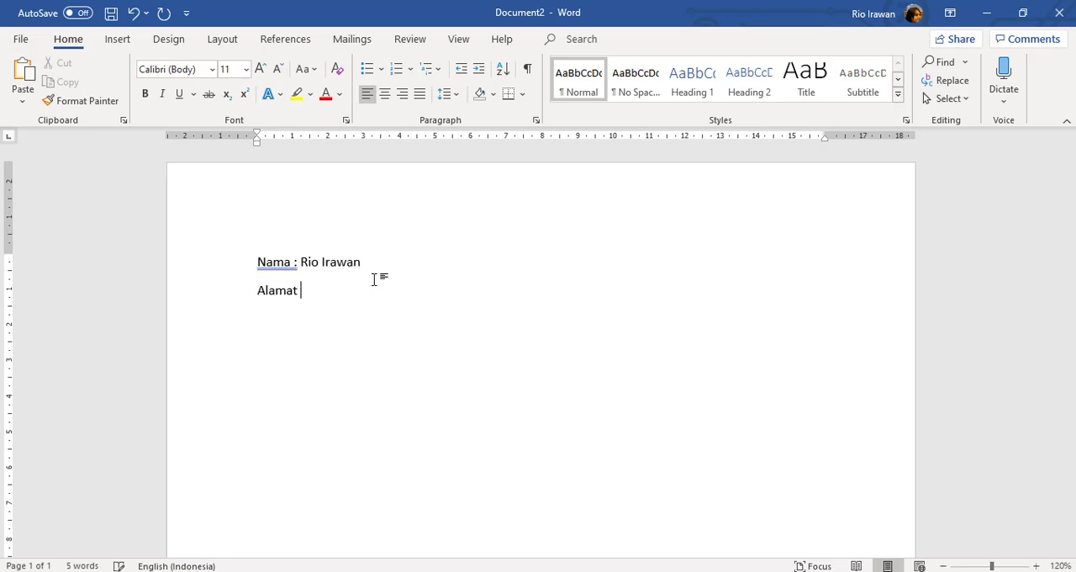
text(: Jl...)
key(Return)
text(No. Telpon)
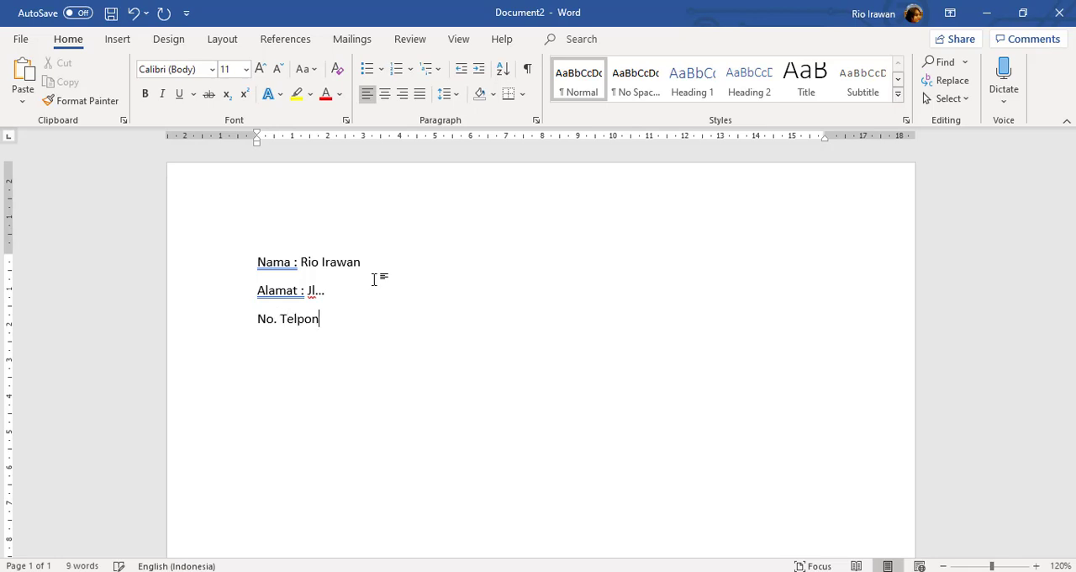
text( :)
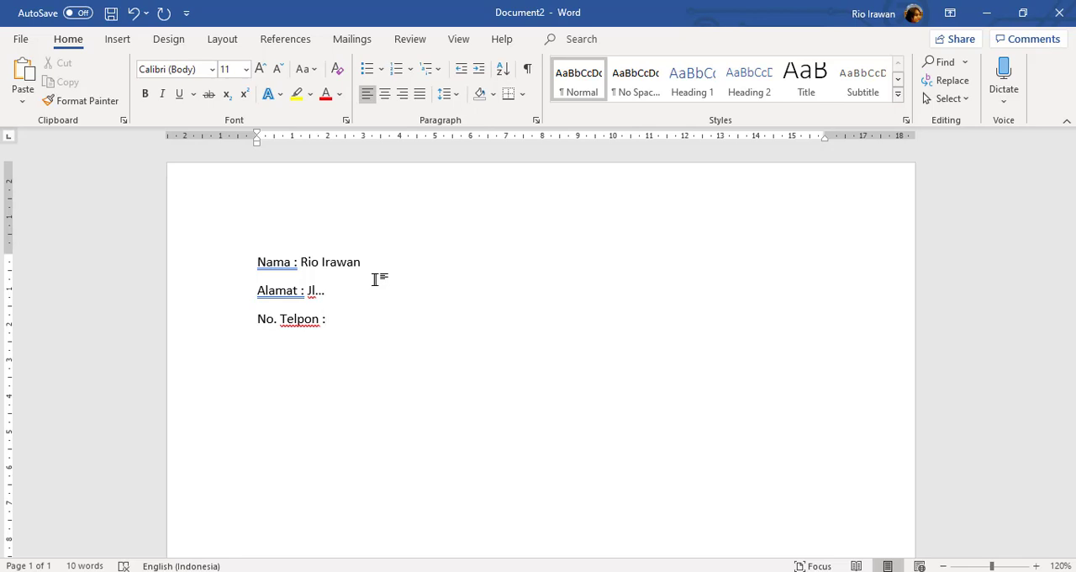
Insert spaces before the colon in the "Nama" line to line it up with the "No. Telpon" colon
key(Up)
key(Left)
key(Left)
key(Left)
key(Left)
key(Up)
key(Down)
key(Up)
key(Left)
key(Left)
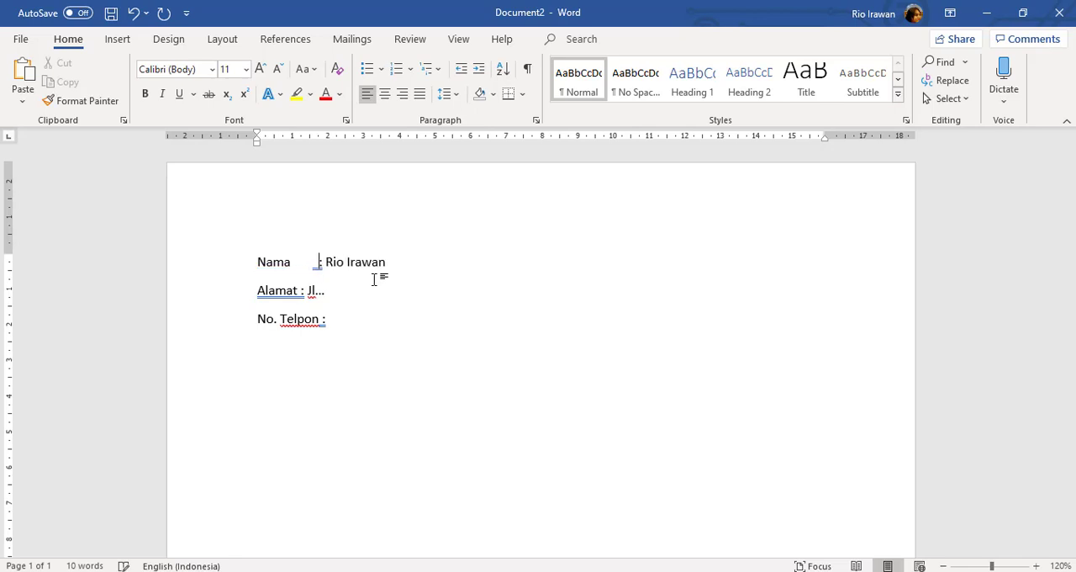
key(Down)
Insert spaces before the colon in the "Alamat" line to line it up with the other colons
key(Down)
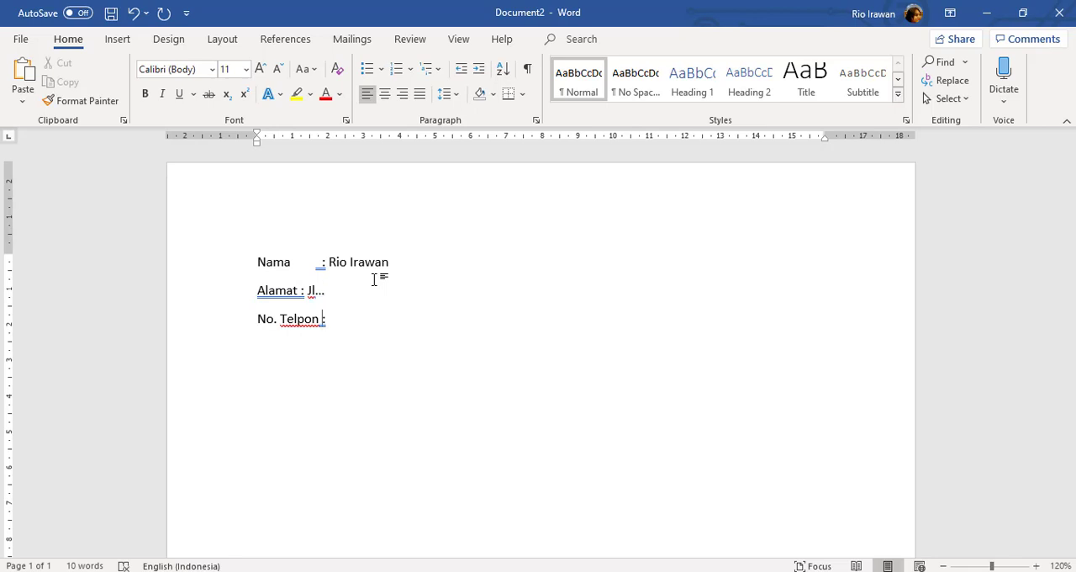
key(Left)
key(Up)
key(Up)
key(Down)
key(Left)
key(Left)
key(Down)
key(Down)
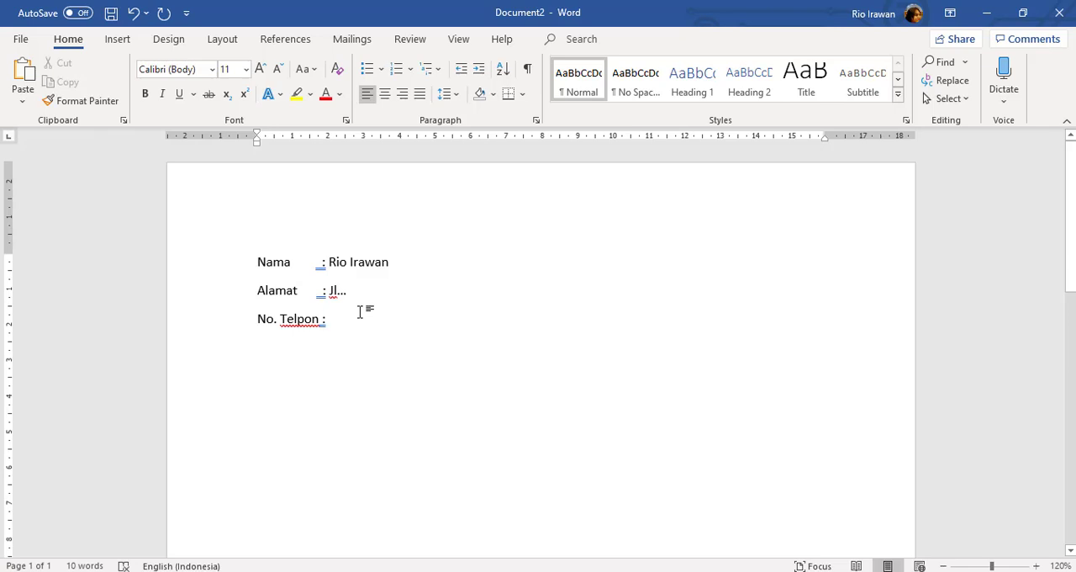
Add the heading "Contoh tabulasi Left Tab" below the three lines, leaving one blank line between
key(ctrl+a)
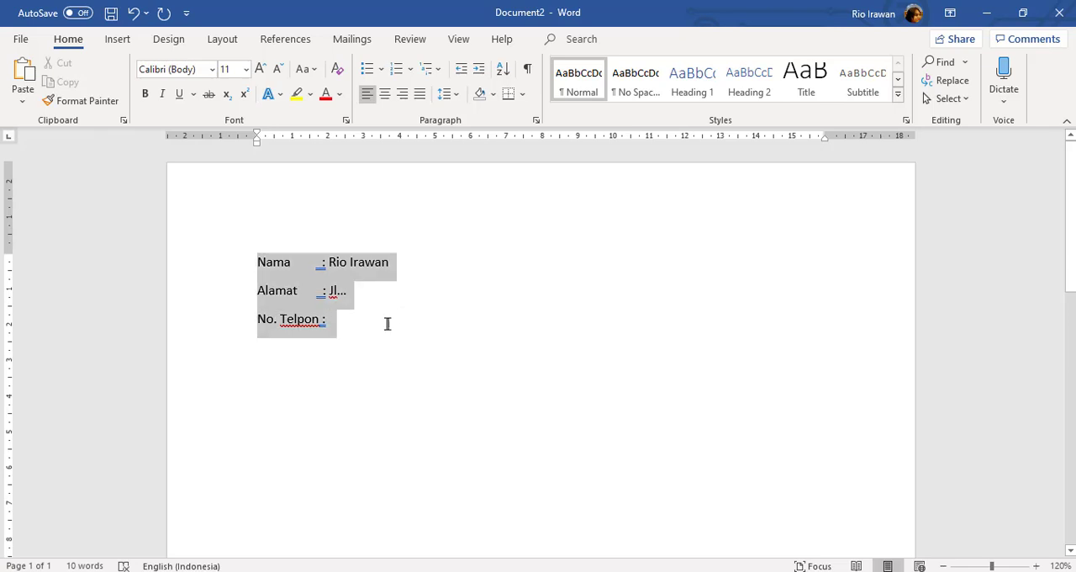
click(386, 322)
key(Return)
key(Return)
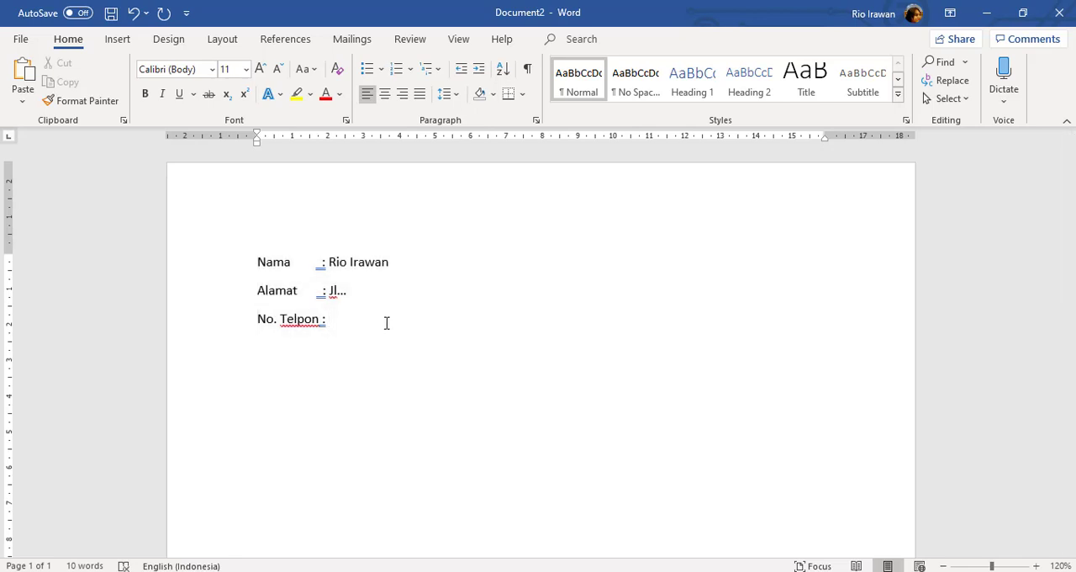
text(Contoh tabulasi)
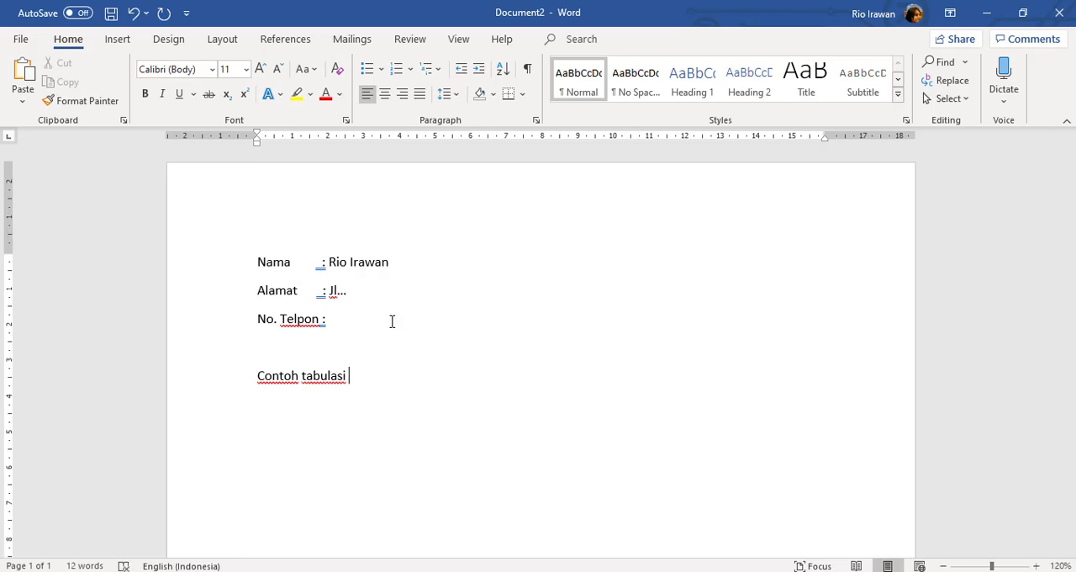
text( Left Tab)
key(Return)
Set a left tab stop at about 1 cm for the empty line below the "Contoh tabulasi Left Tab" heading
scroll(313, 305, down, 3)
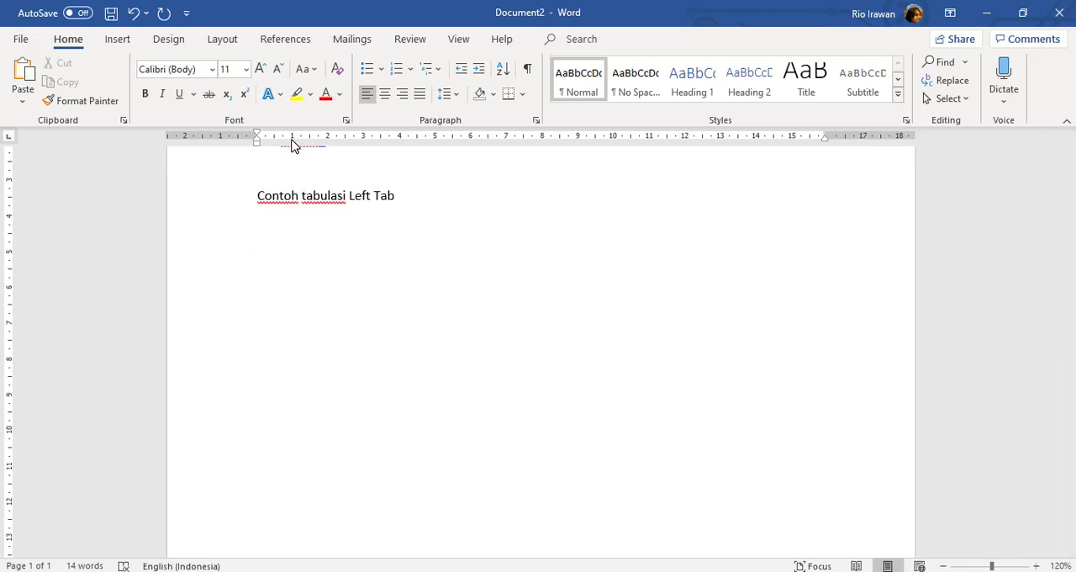
scroll(255, 312, up, 1)
scroll(269, 308, up, 1)
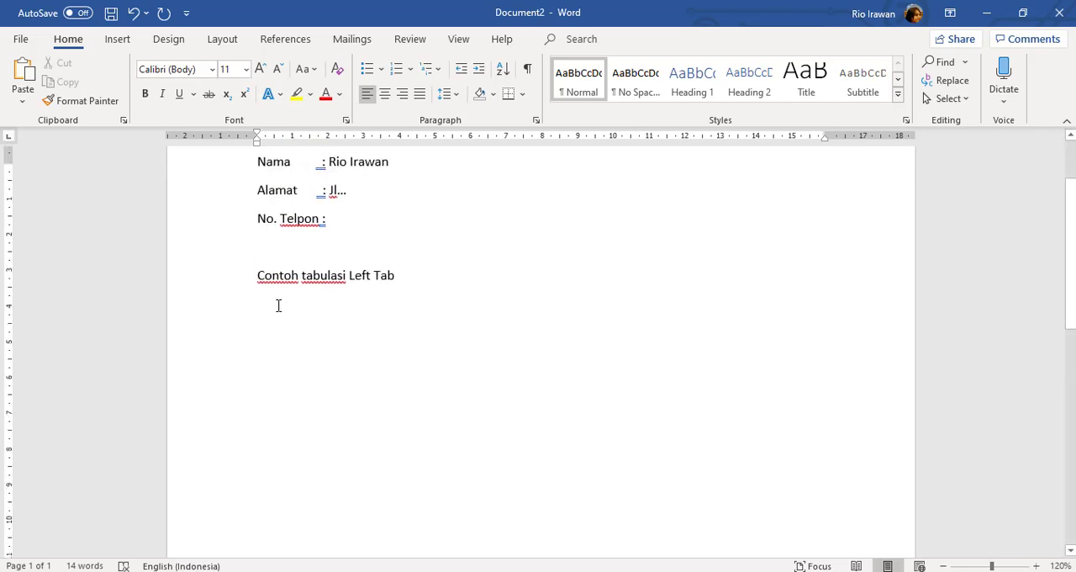
click(294, 305)
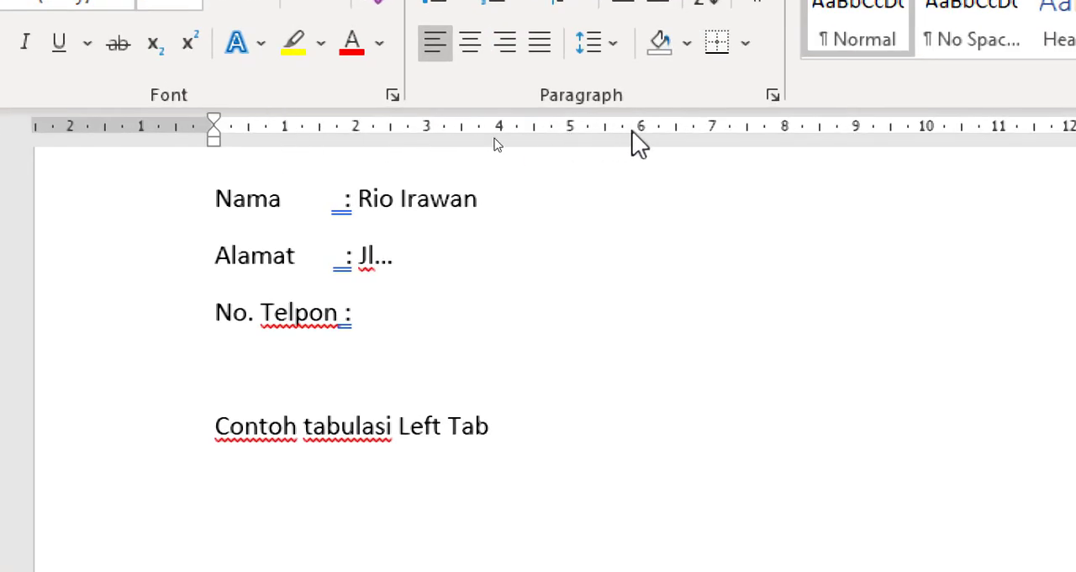
click(287, 130)
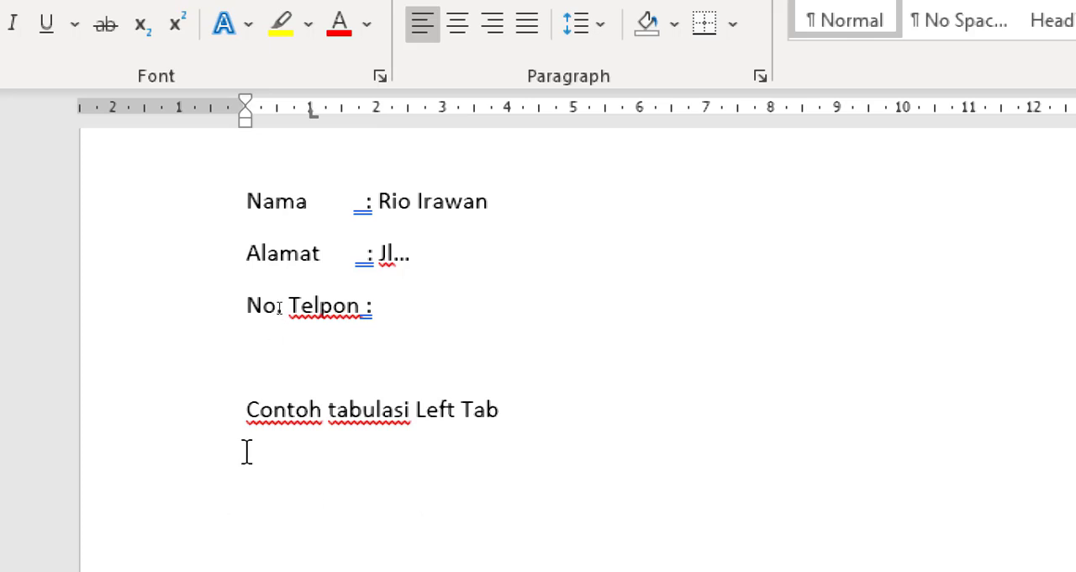
Indent the line below the heading to its tab stop and enter the label "Nama" there
scroll(303, 160, down, 2)
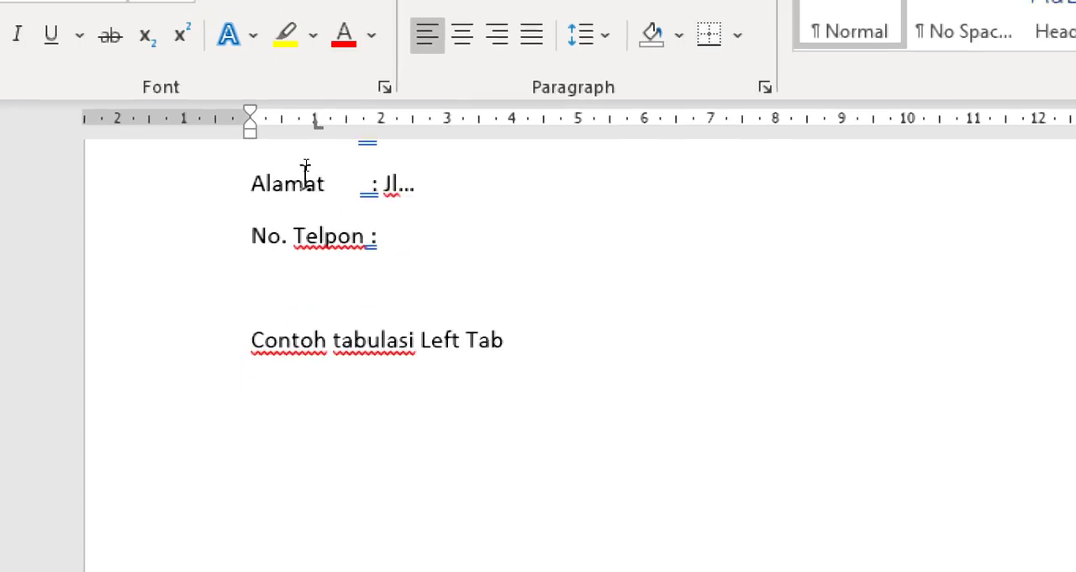
scroll(306, 160, down, 2)
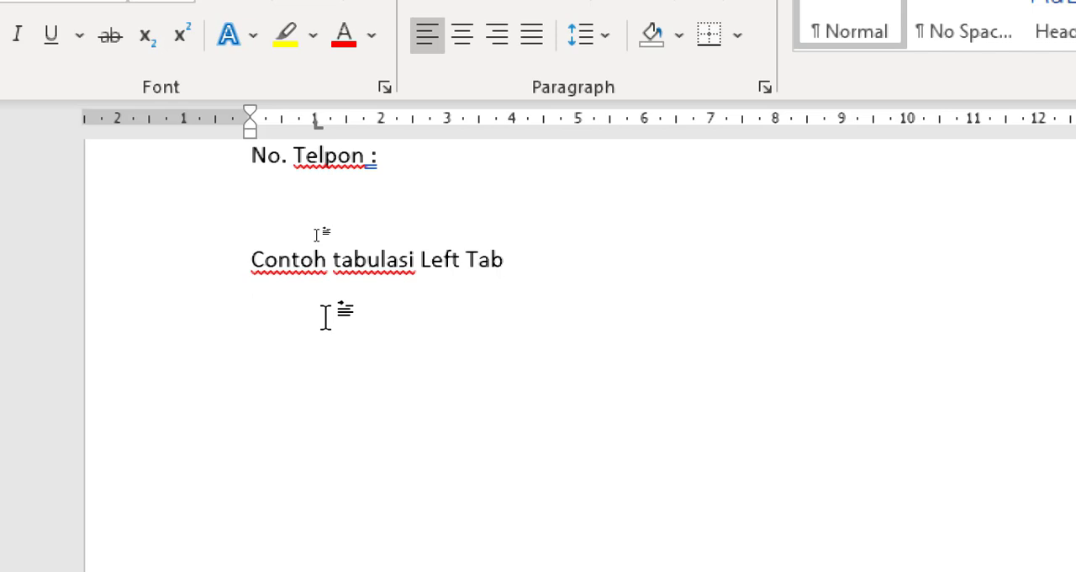
key(Tab)
scroll(347, 304, down, 1)
scroll(349, 301, up, 1)
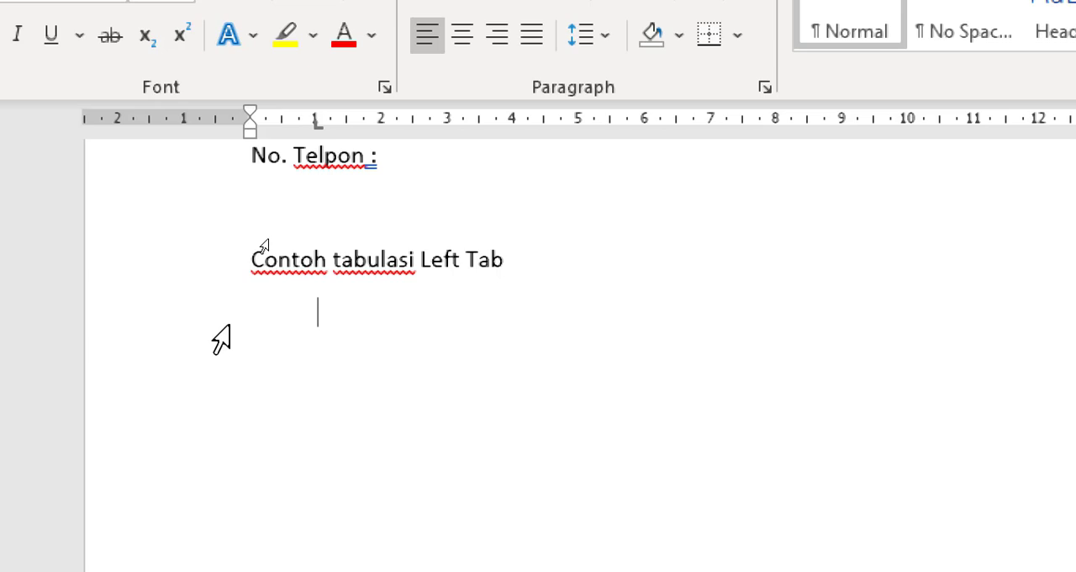
text(Nama)
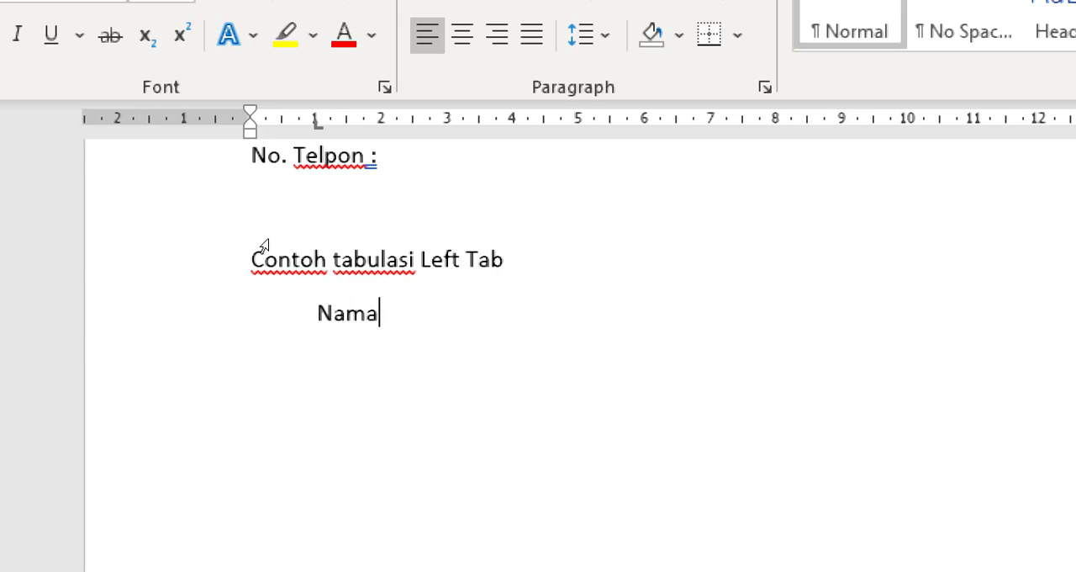
scroll(461, 401, up, 1)
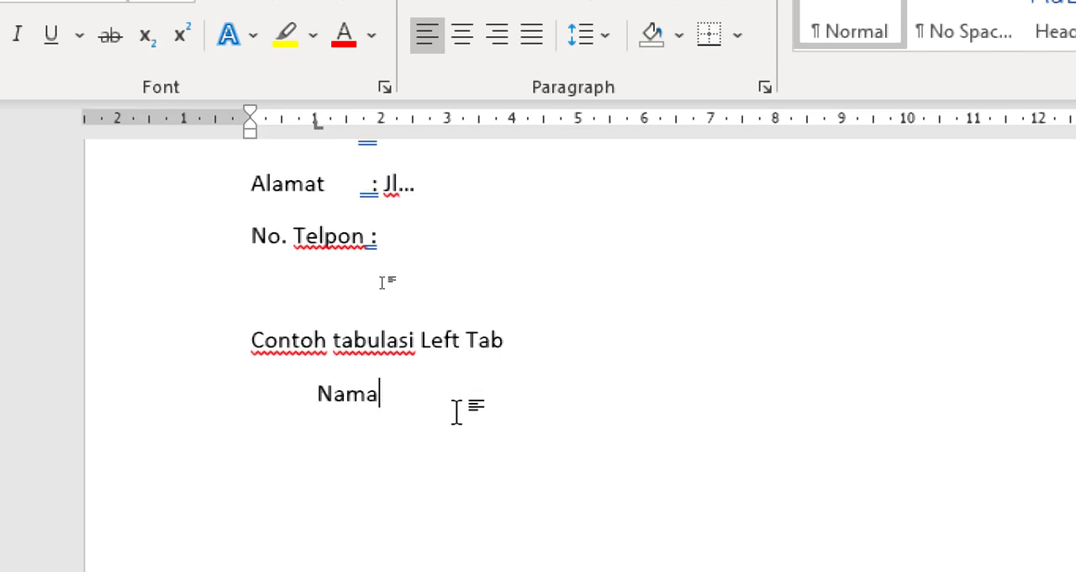
Add left tab stops at about 3 cm and 3.5 cm to the indented "Nama" line
drag(372, 185, 386, 192)
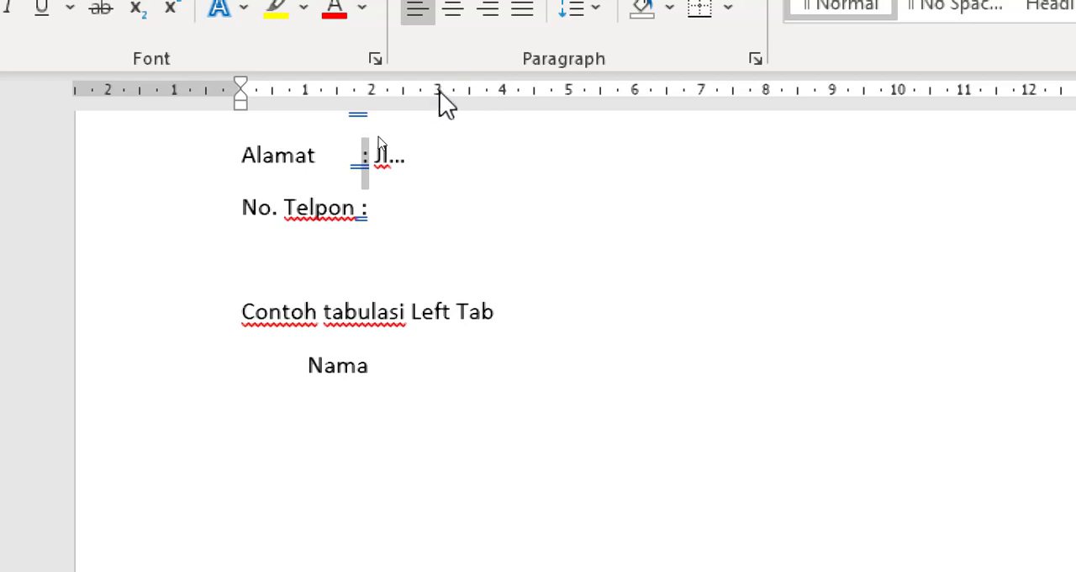
click(393, 368)
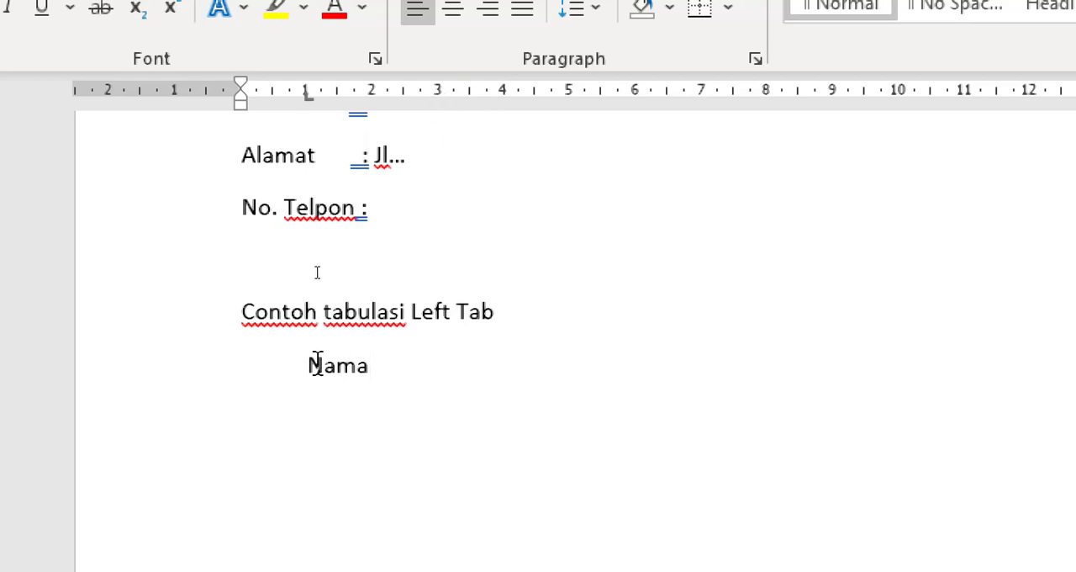
drag(308, 365, 418, 367)
click(418, 368)
click(437, 94)
click(471, 93)
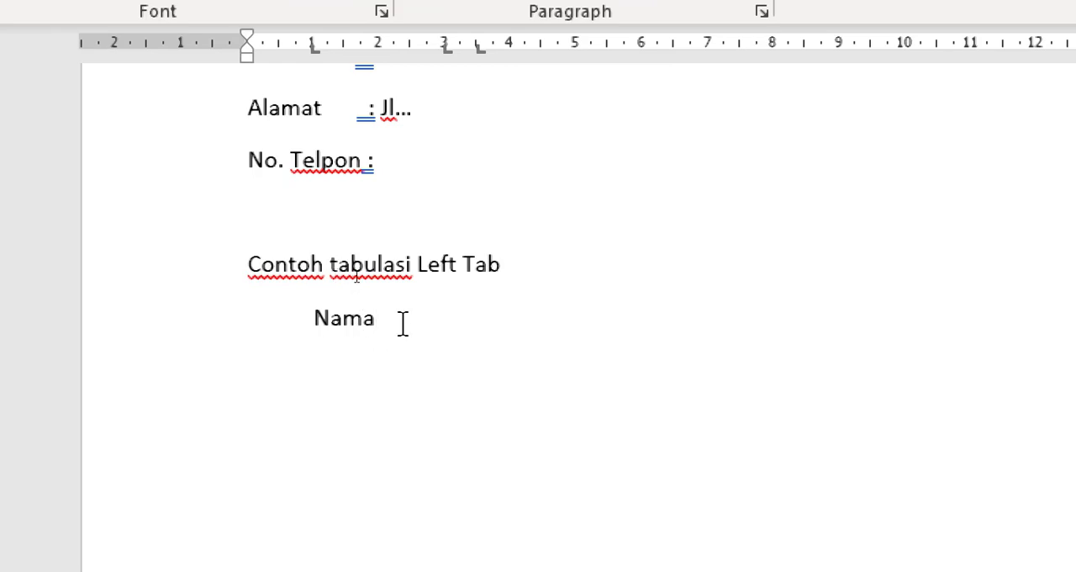
Complete the indented "Nama" line with a colon and the person's full name at the next two tab stops
key(Tab)
scroll(475, 154, down, 3)
scroll(472, 152, up, 1)
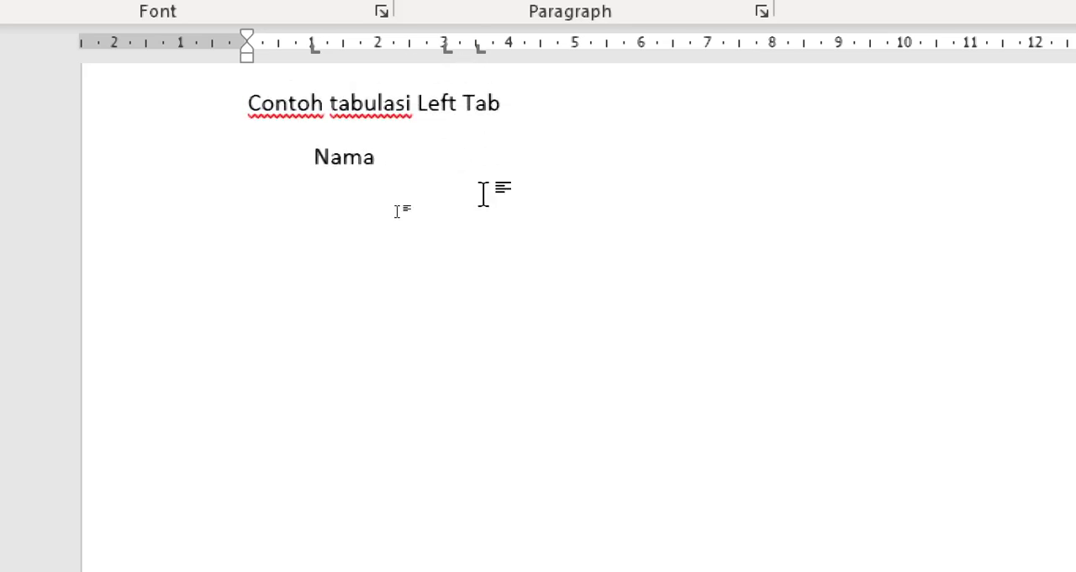
text(:)
key(Tab)
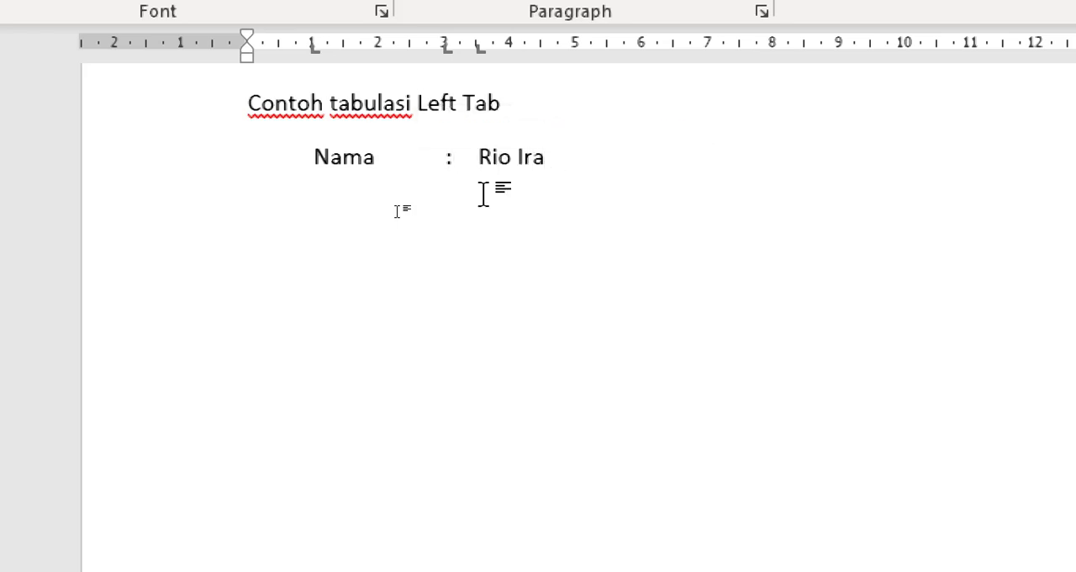
text(a)
key(BackSpace)
text(w)
key(Return)
scroll(639, 269, up, 1)
scroll(663, 287, up, 1)
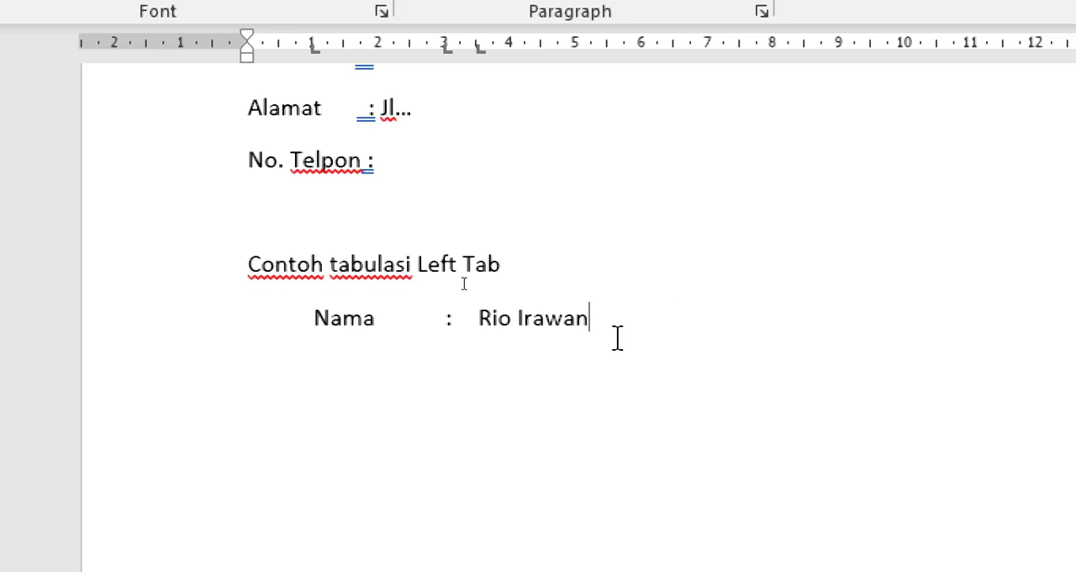
scroll(617, 337, up, 1)
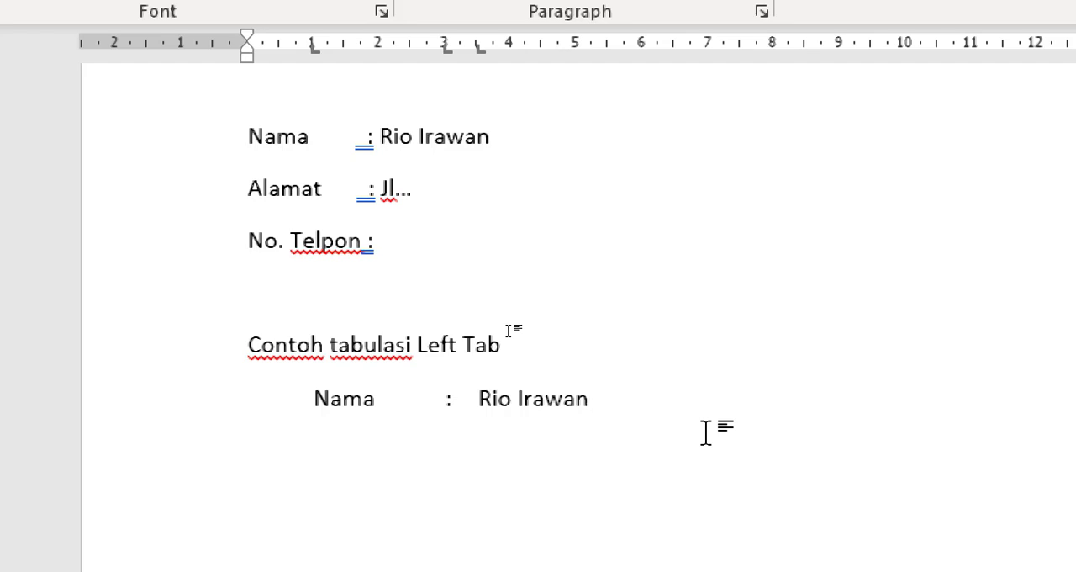
Add a tab-aligned line with "Alamat", a colon and "Jl. ......" below the indented "Nama" line
key(Return)
key(Tab)
text(Alamat)
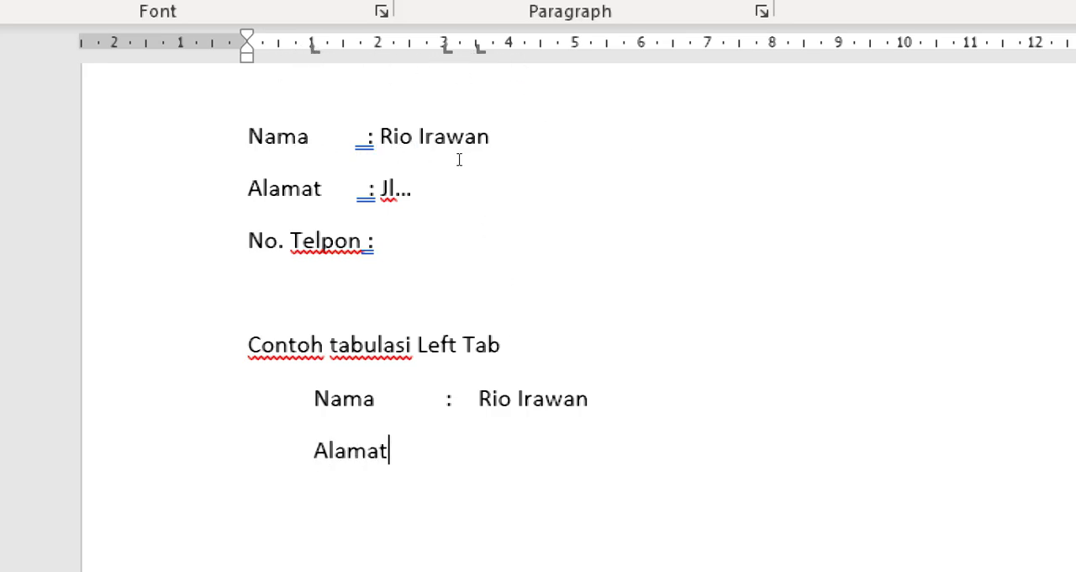
key(Tab)
text(:)
key(Tab)
text(Jl. ......)
Add a tab-aligned line with "No. Telpon", a colon and "......." below the indented "Alamat" line
key(Return)
key(Tab)
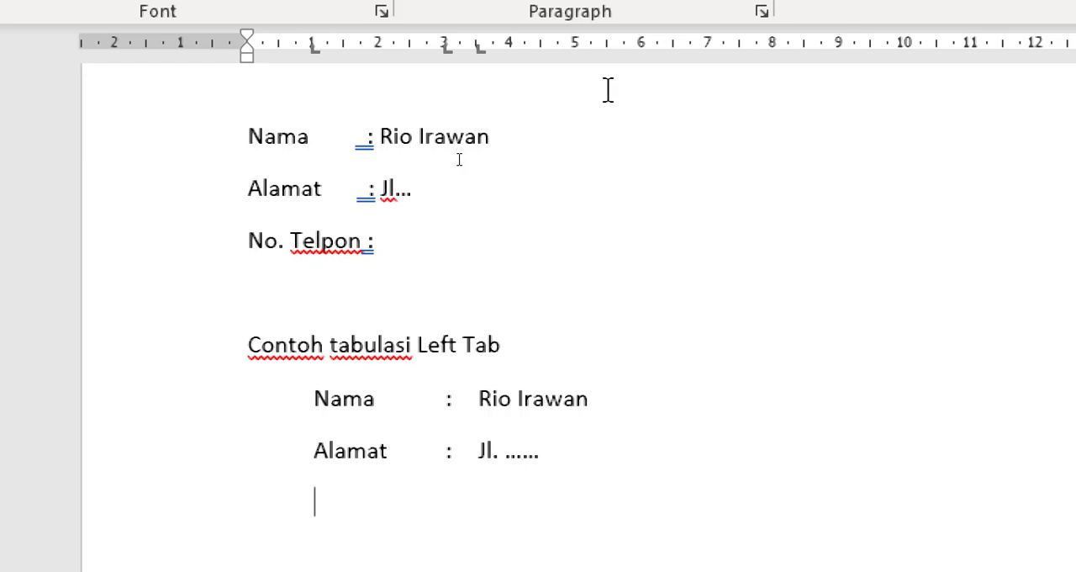
text(No. T)
text(elpo)
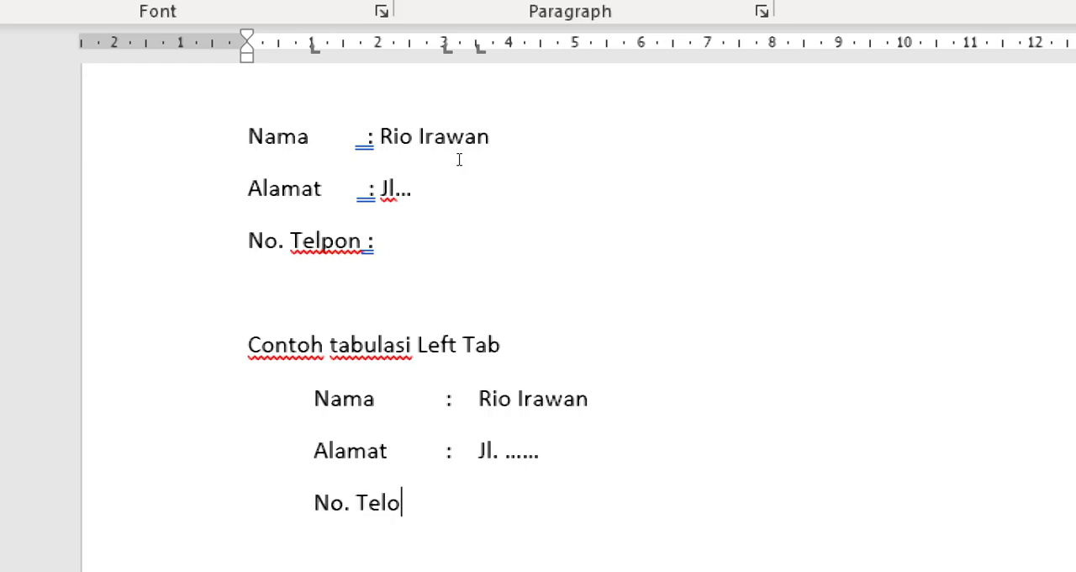
key(BackSpace)
text(pon)
key(Tab)
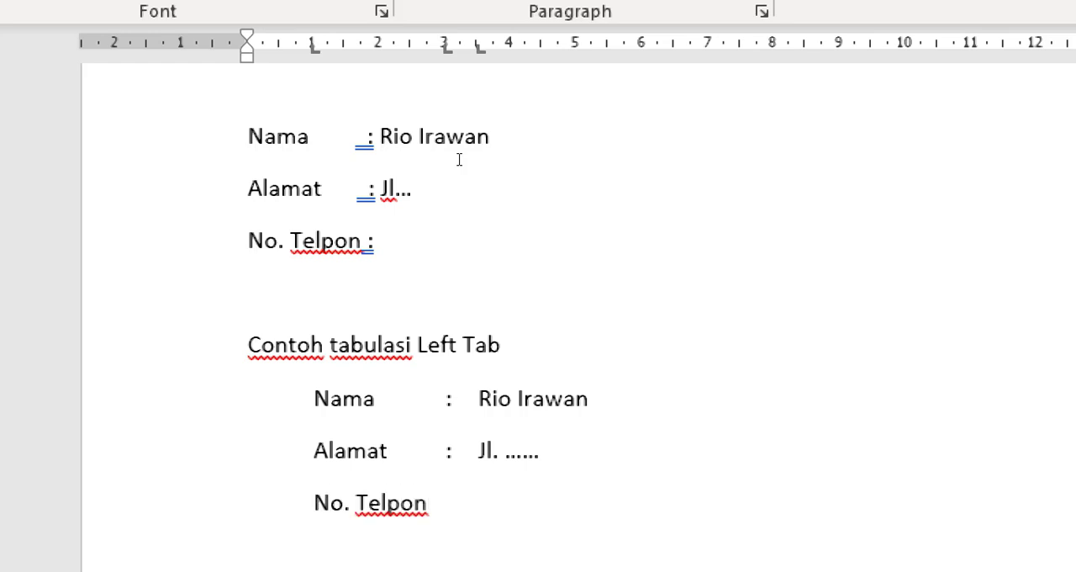
text(:)
key(Tab)
text(.......)
Remove the left tab stops at 1 cm, about 3 cm and 3.5 cm from the empty line below the tab-aligned list
scroll(355, 264, down, 3)
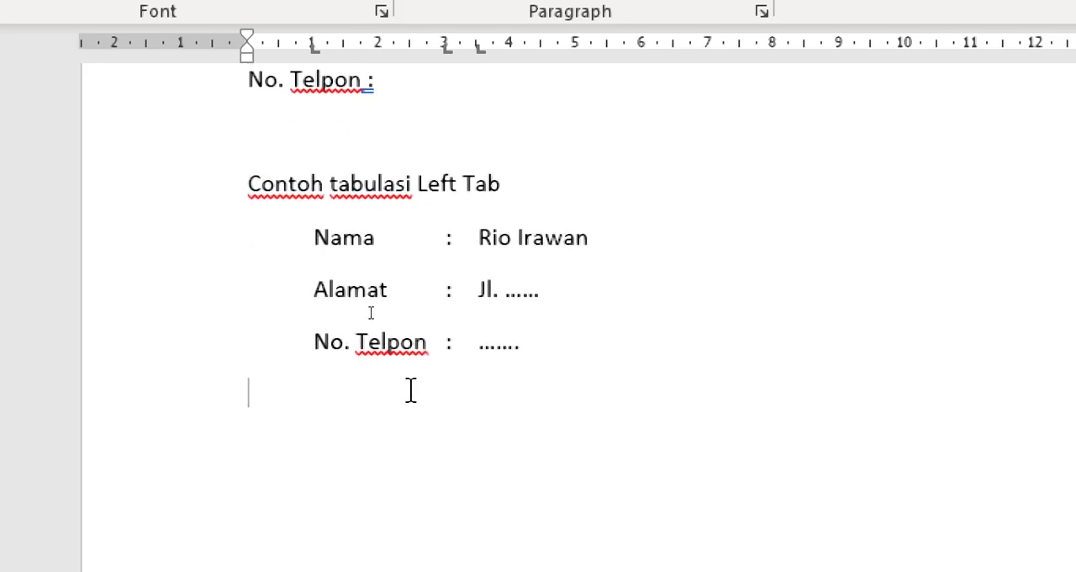
click(363, 235)
drag(313, 241, 572, 358)
click(348, 420)
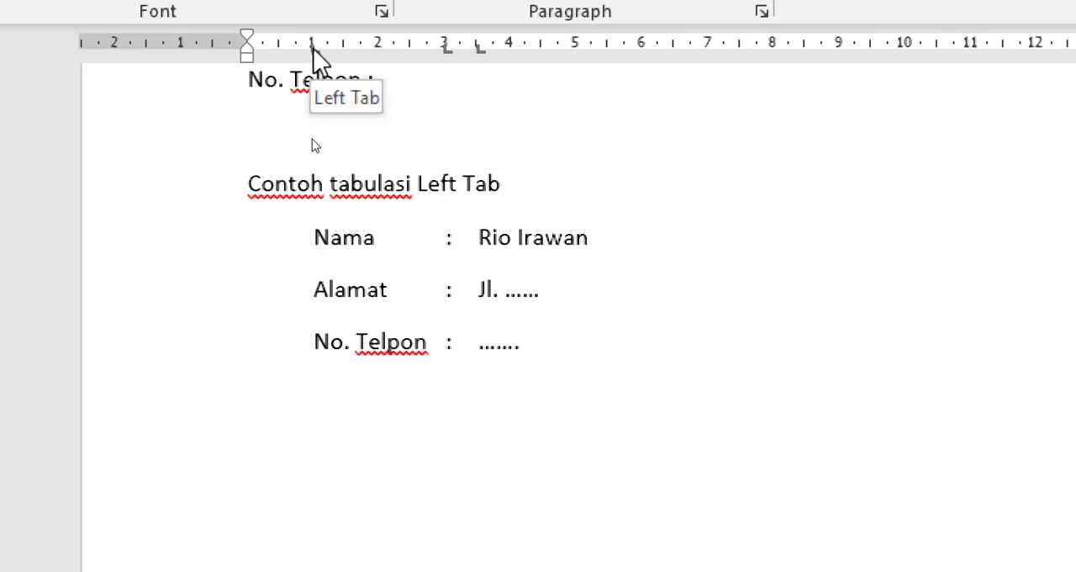
drag(312, 47, 269, 123)
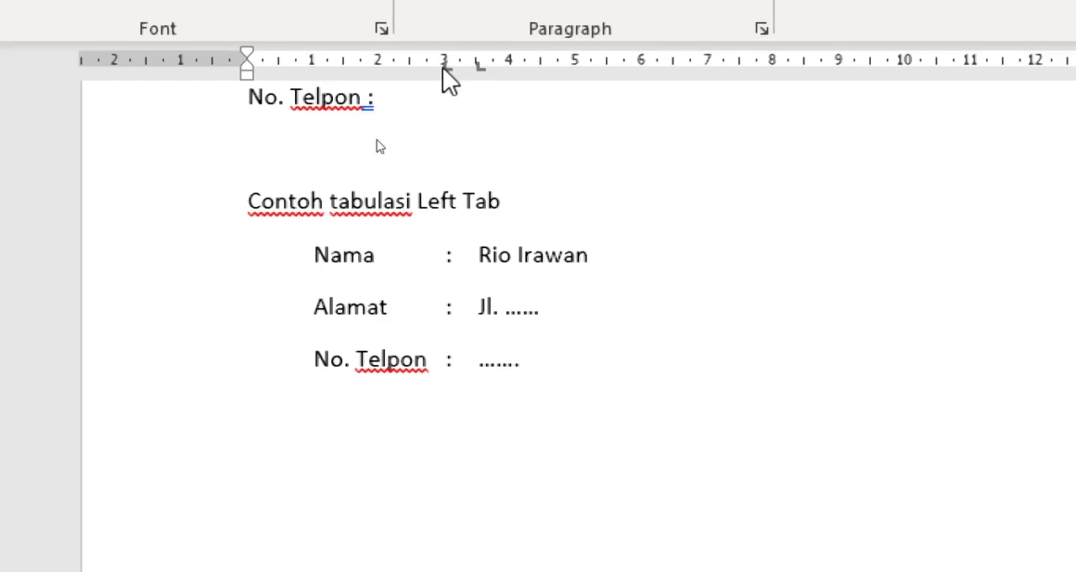
drag(446, 64, 451, 121)
drag(477, 68, 502, 110)
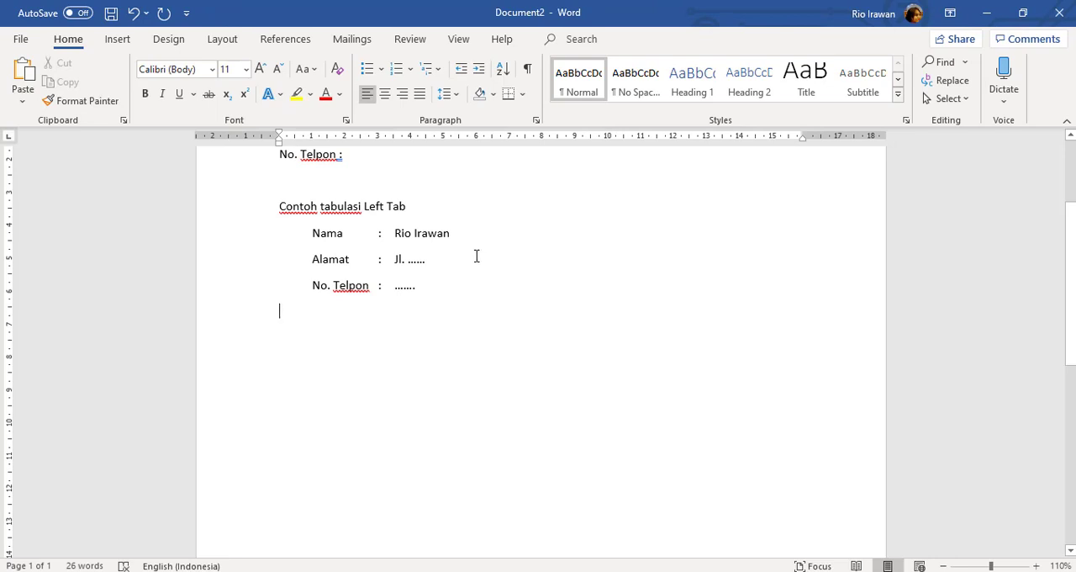
Add the heading "Contoh penggunaan tabulasi center tab" below the left tab example and start a new line under it
scroll(476, 256, up, 3)
scroll(474, 256, down, 2)
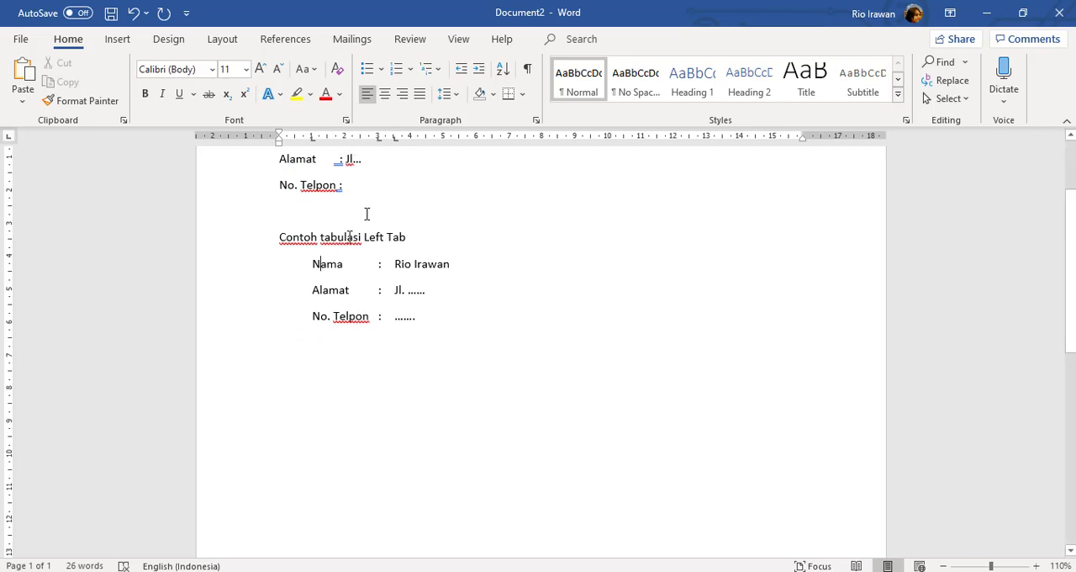
click(380, 360)
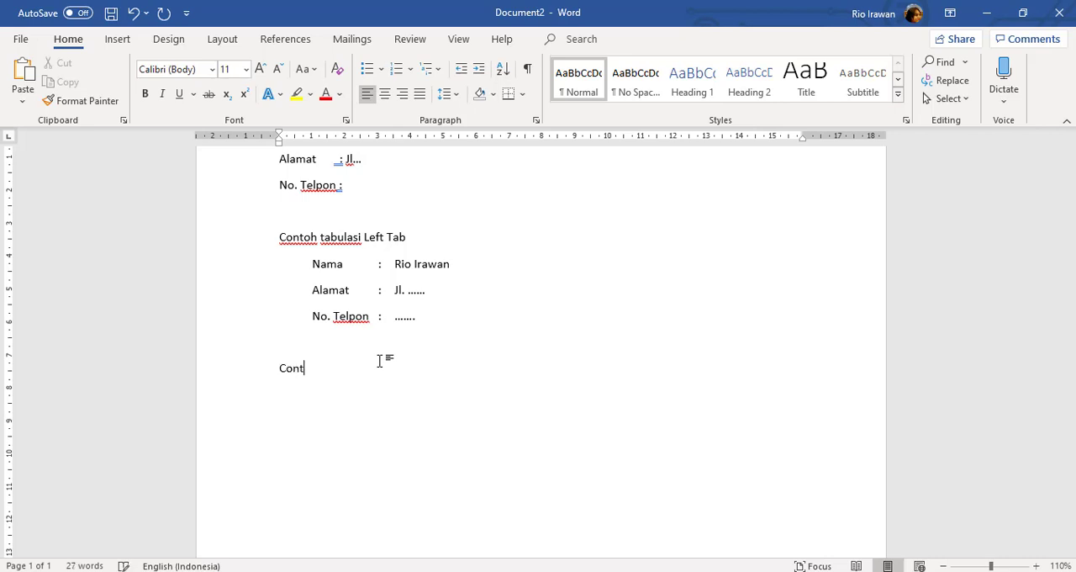
text(Contoh penggun)
text(aan tabulase)
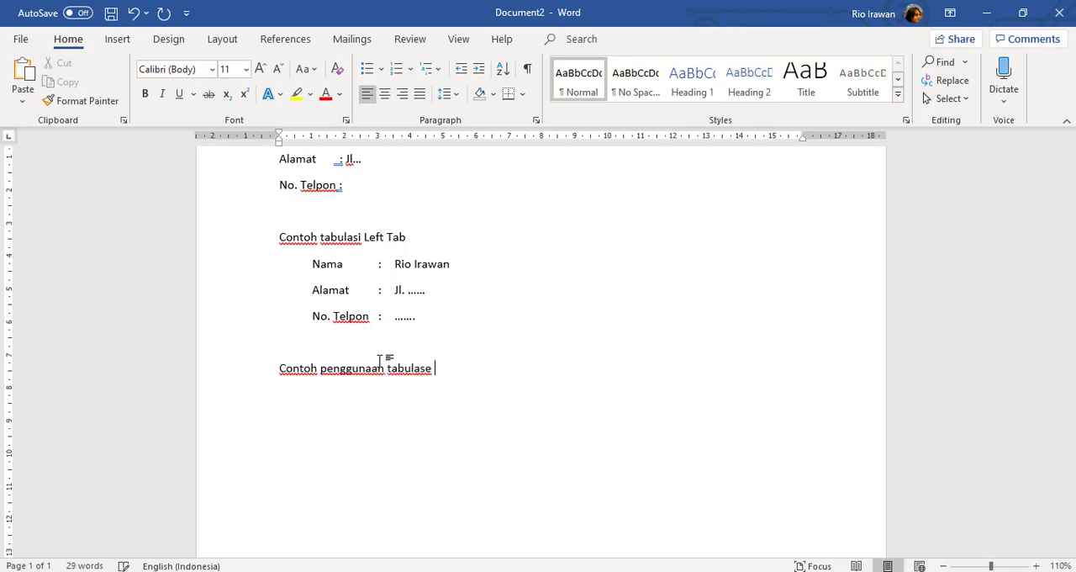
key(BackSpace)
text(i center tab)
key(Return)
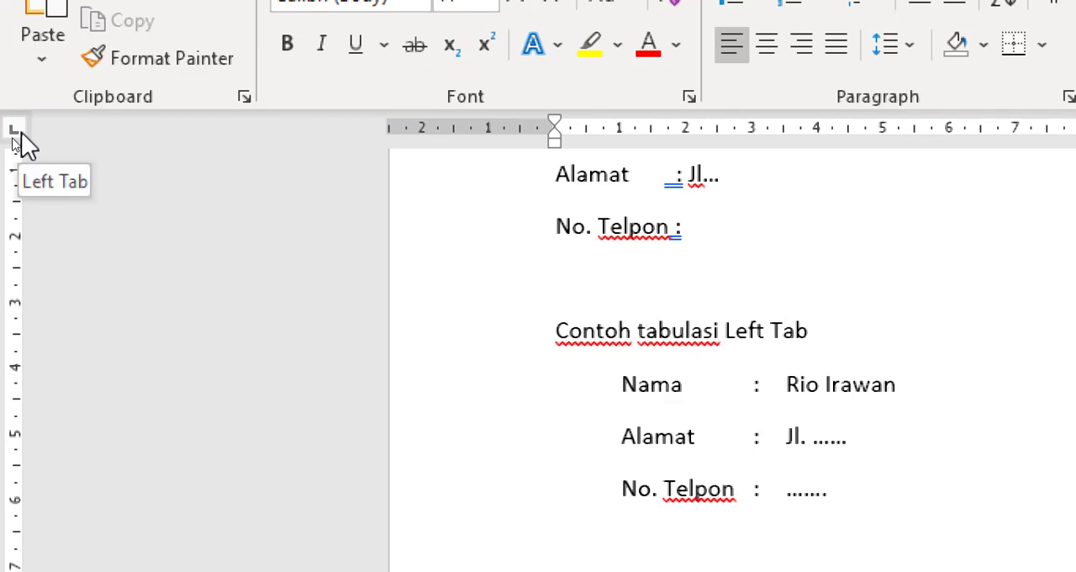
Set the ruler's tab type to Center Tab and place the cursor in the empty line below the new heading
click(15, 130)
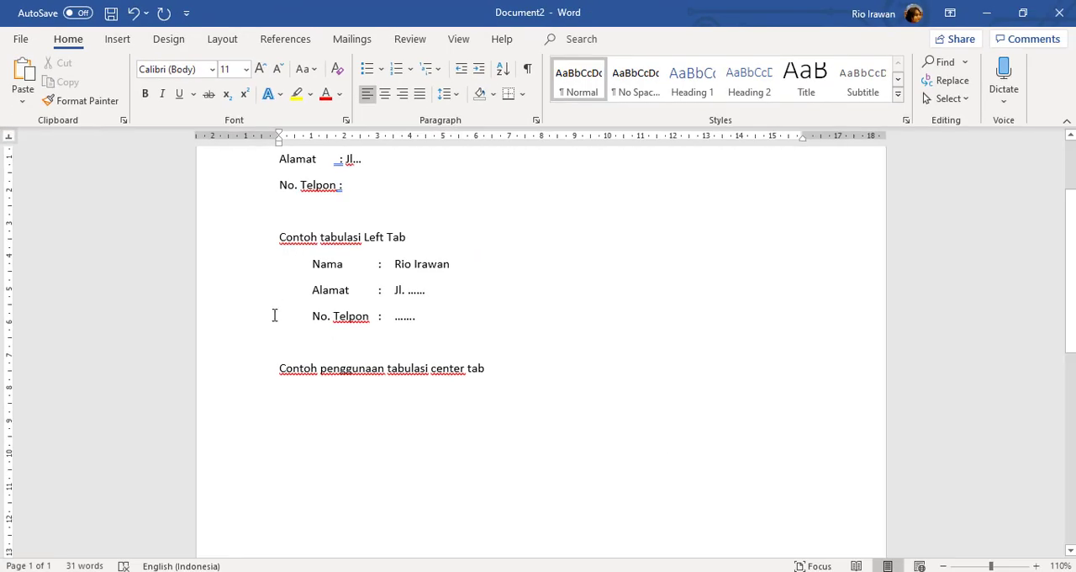
scroll(275, 315, down, 1)
click(310, 379)
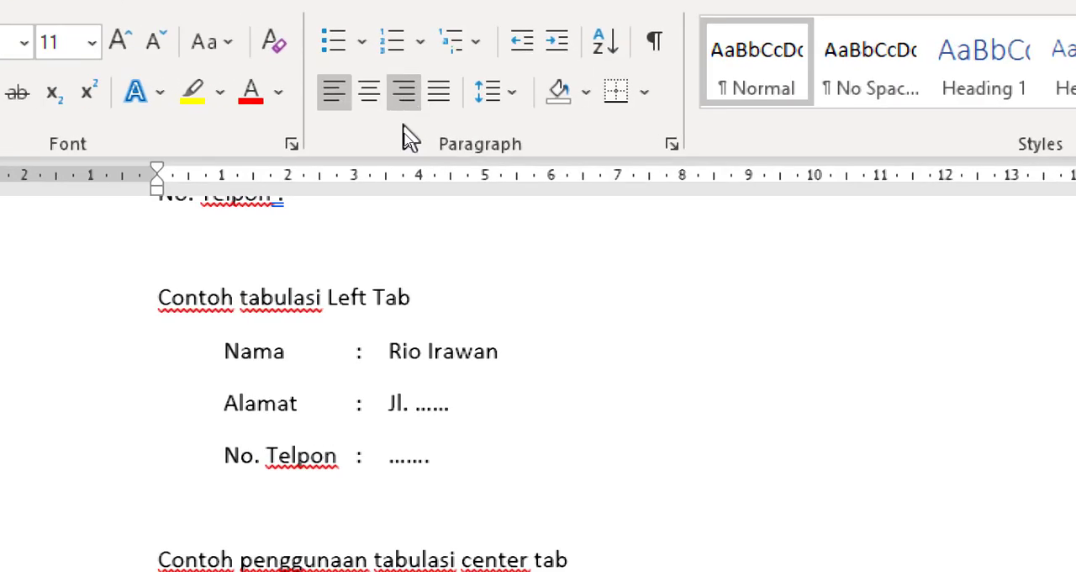
Right-align the line below the center tab heading and enter "Palangka Raya, 18 Oktober 2020" there
scroll(418, 155, down, 2)
scroll(418, 158, down, 1)
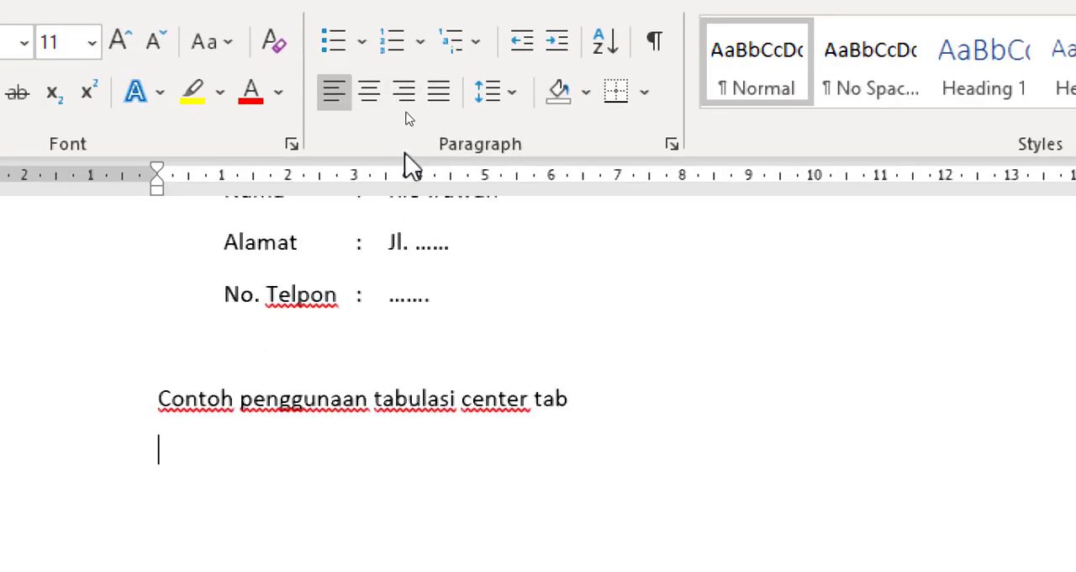
click(402, 94)
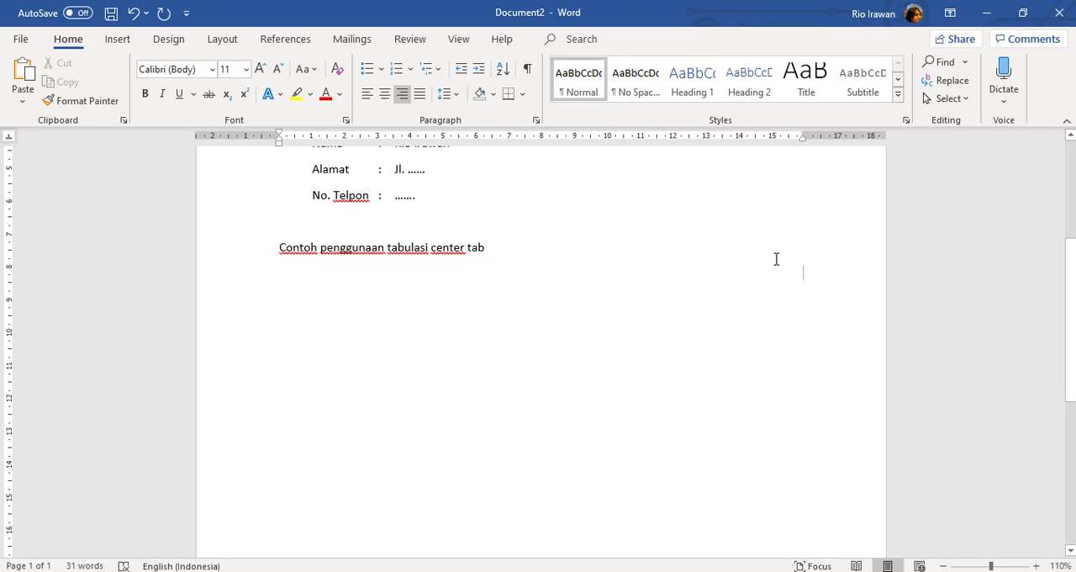
text(Palangka Ray)
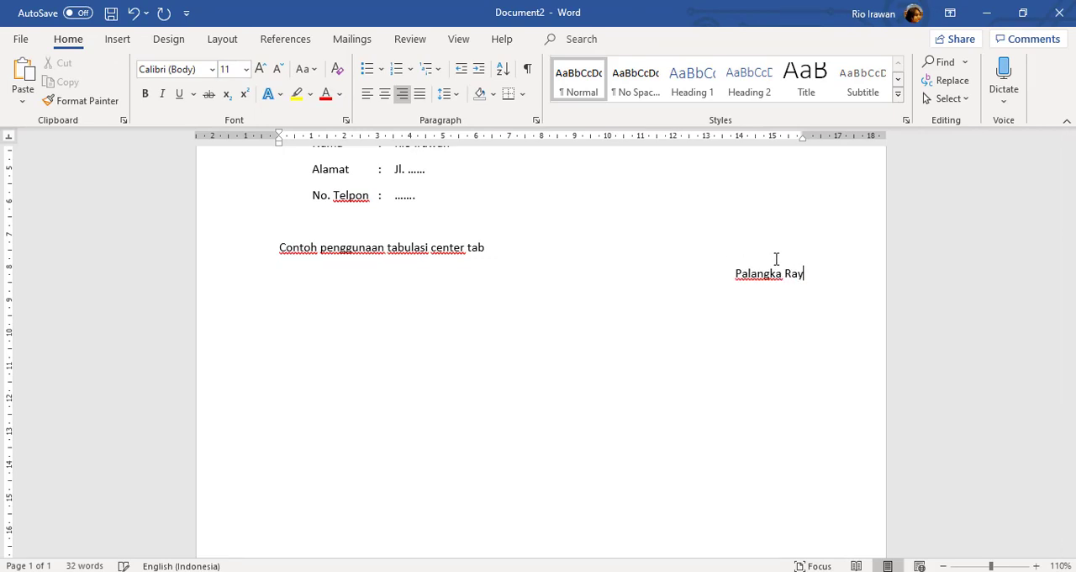
text(a, 18 SE)
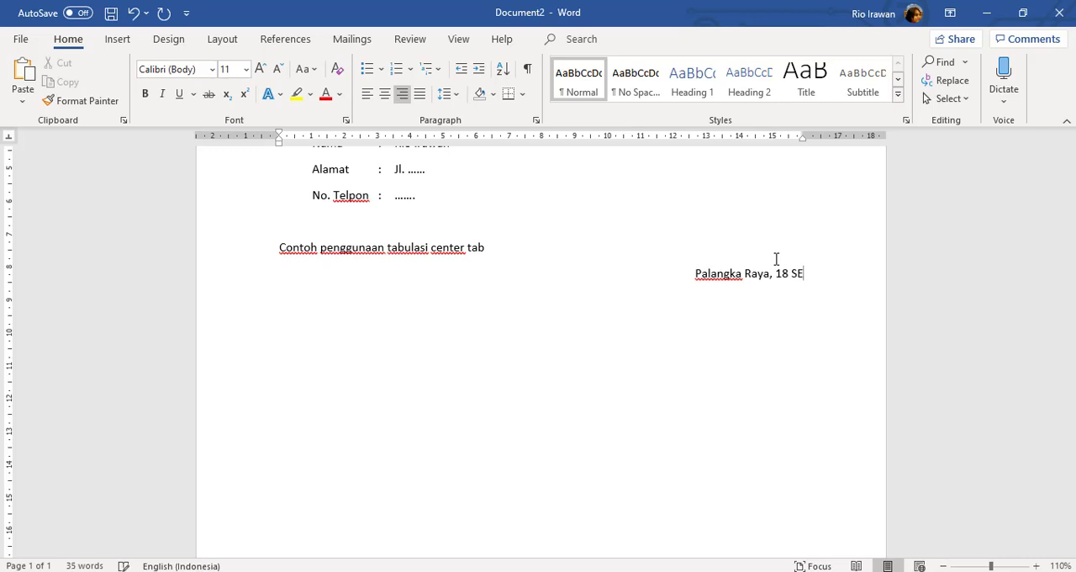
key(BackSpace)
key(BackSpace)
text(Oktobe)
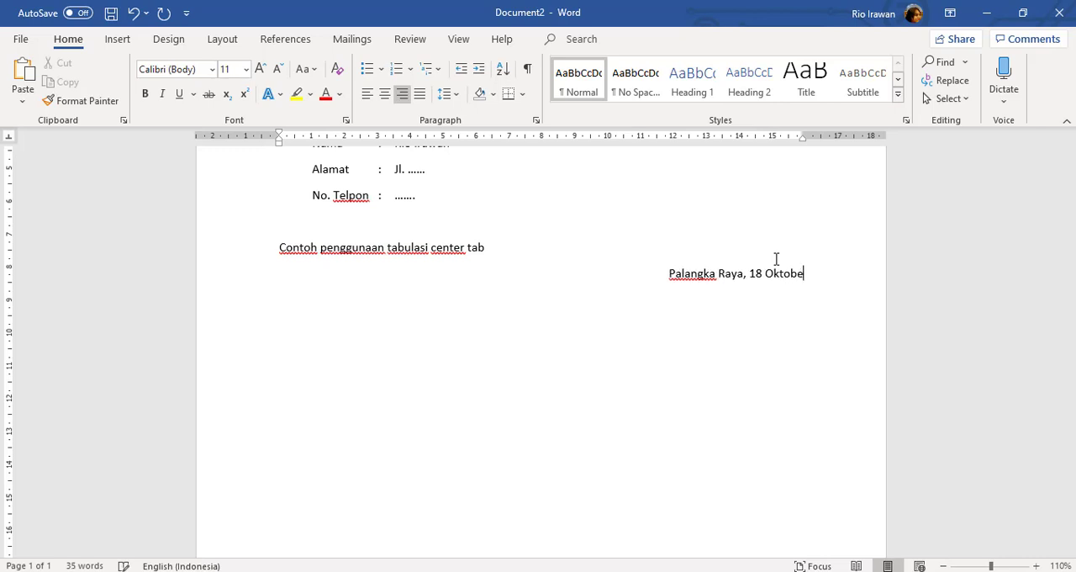
text(r 2020)
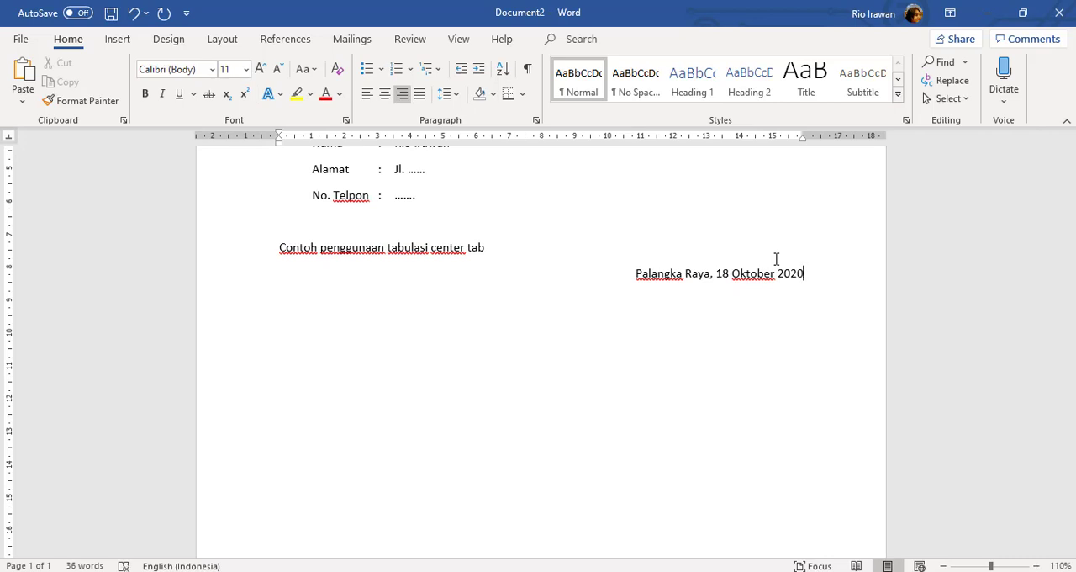
Start a left-aligned line two lines below the date and add a center tab stop at 13 cm to it
key(Return)
key(ctrl+e)
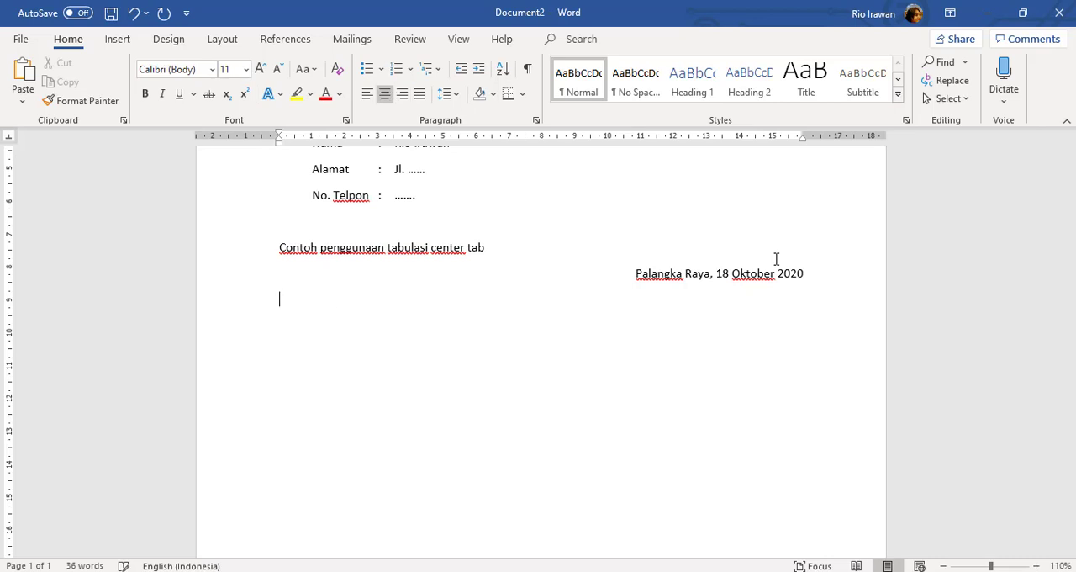
key(ctrl+l)
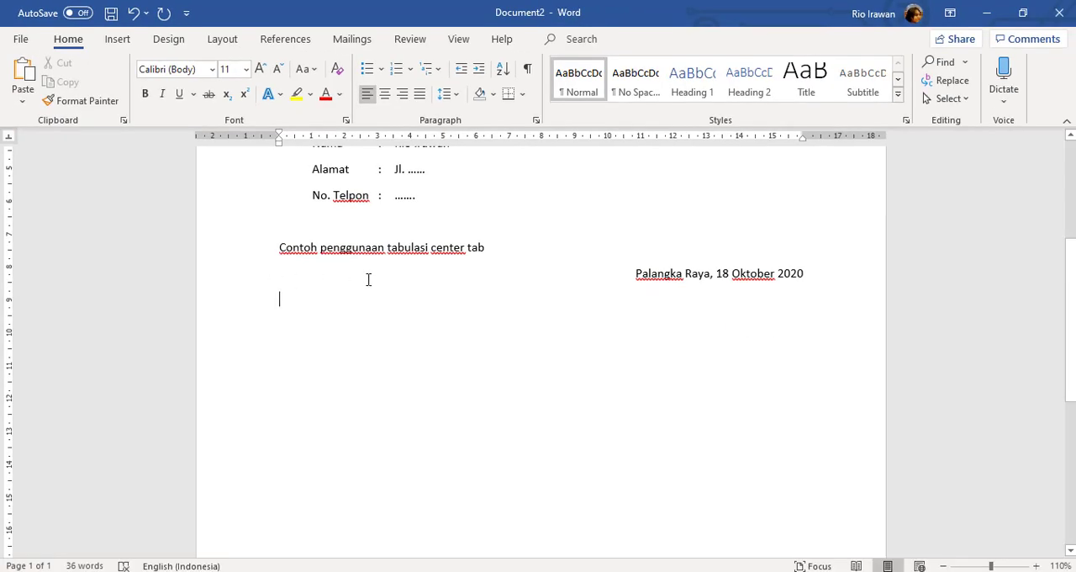
key(Return)
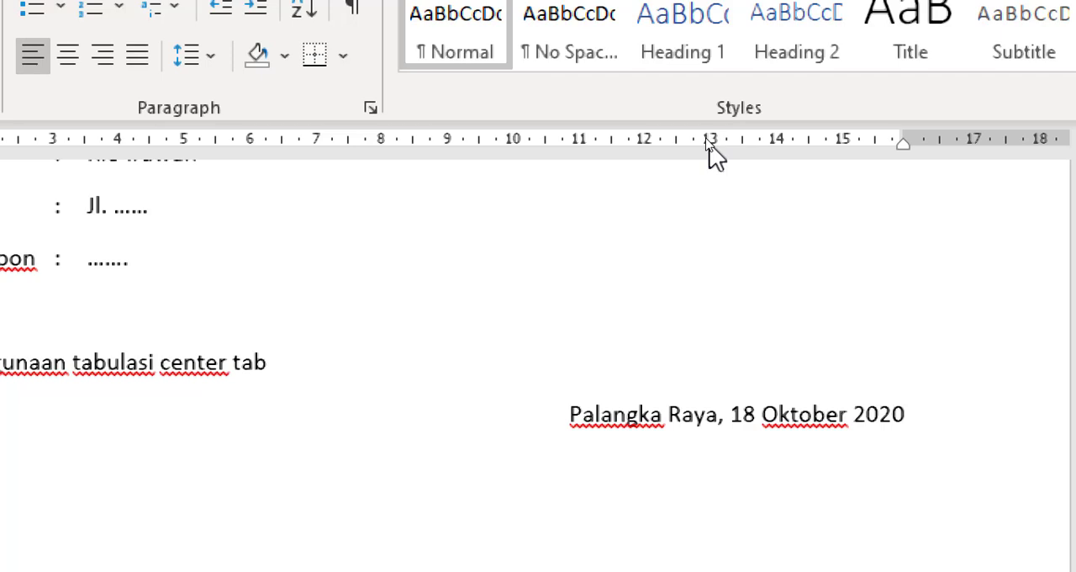
click(710, 143)
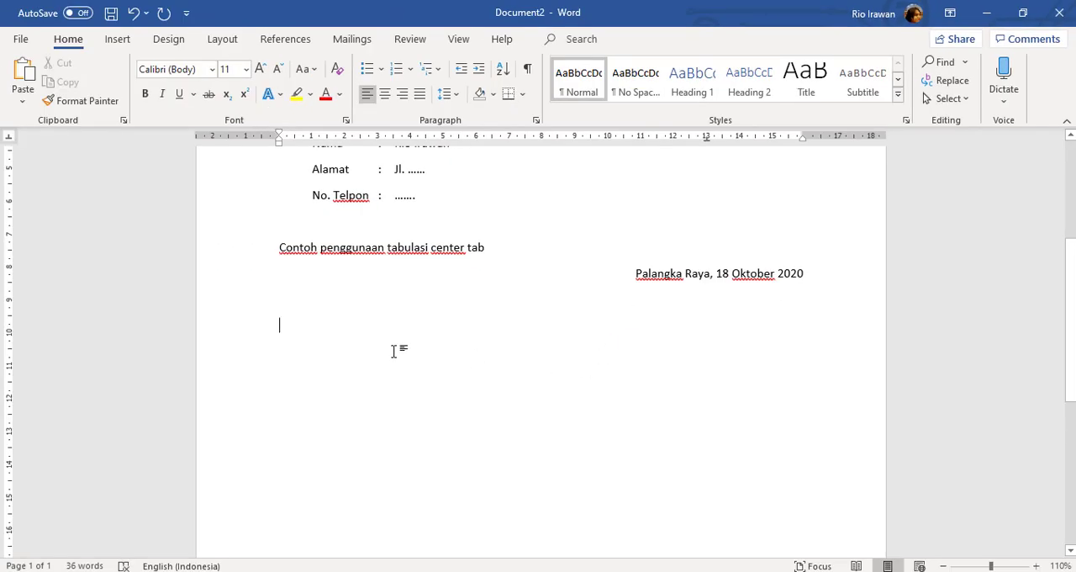
Enter "Ketua," at the 13 cm center tab stop
key(Tab)
key(Caps_Lock)
text(kE)
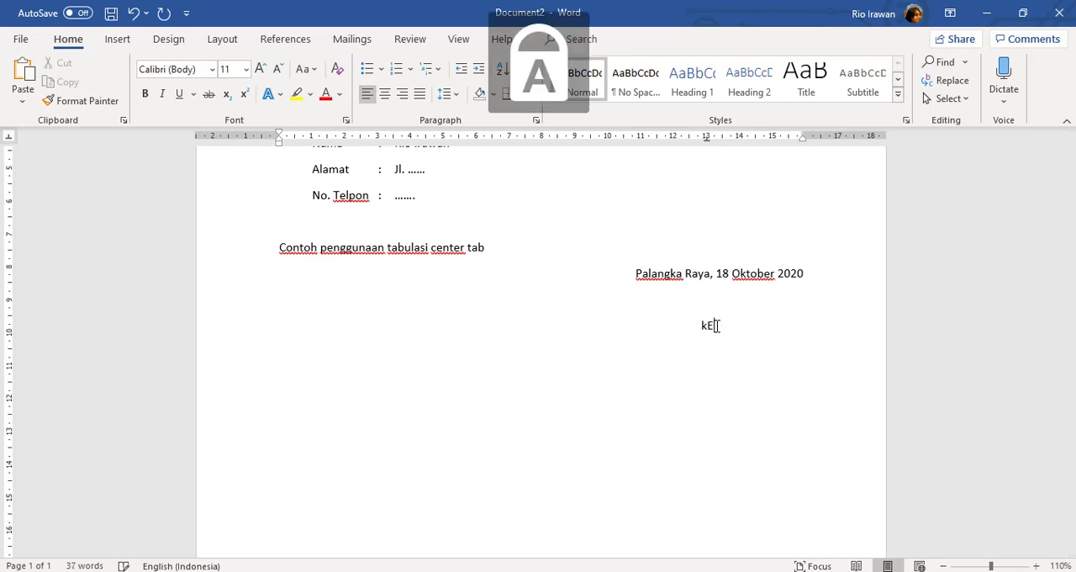
key(BackSpace)
key(BackSpace)
key(Caps_Lock)
text(Ketua)
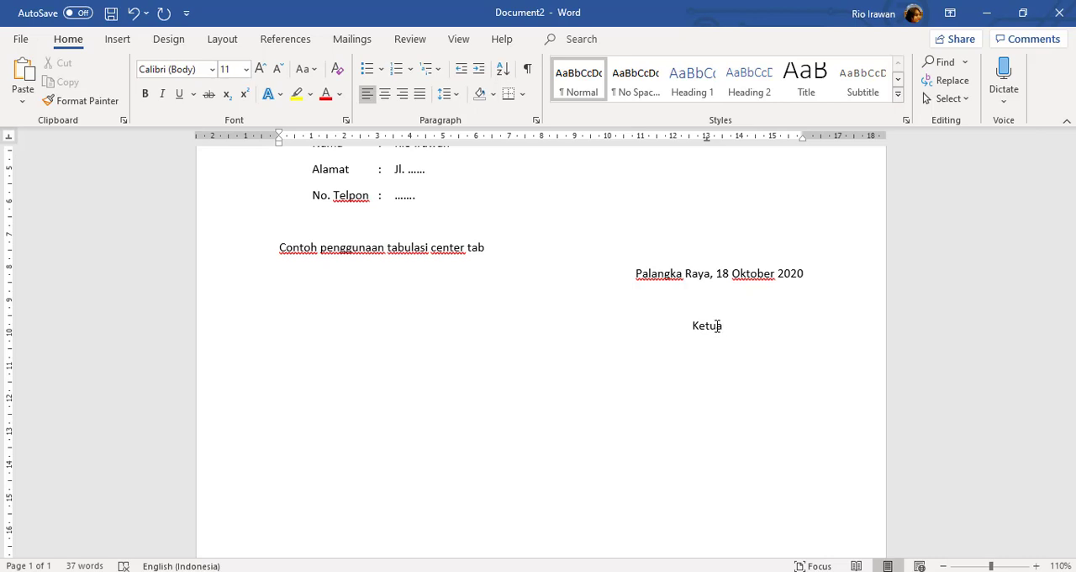
text(,)
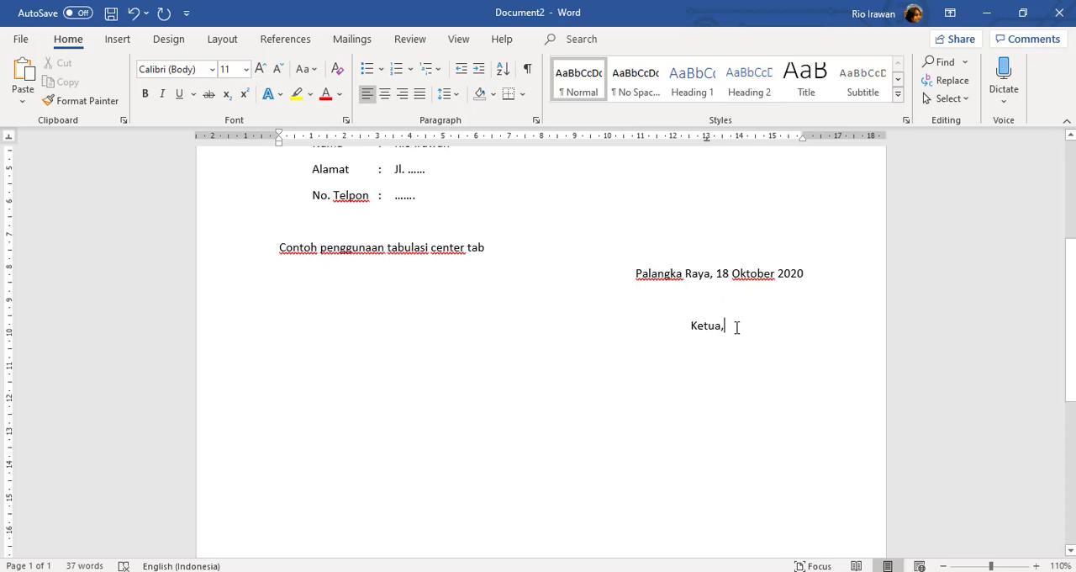
Enter the signatory's full name at the 13 cm center tab stop, three lines below "Ketua,"
key(Return)
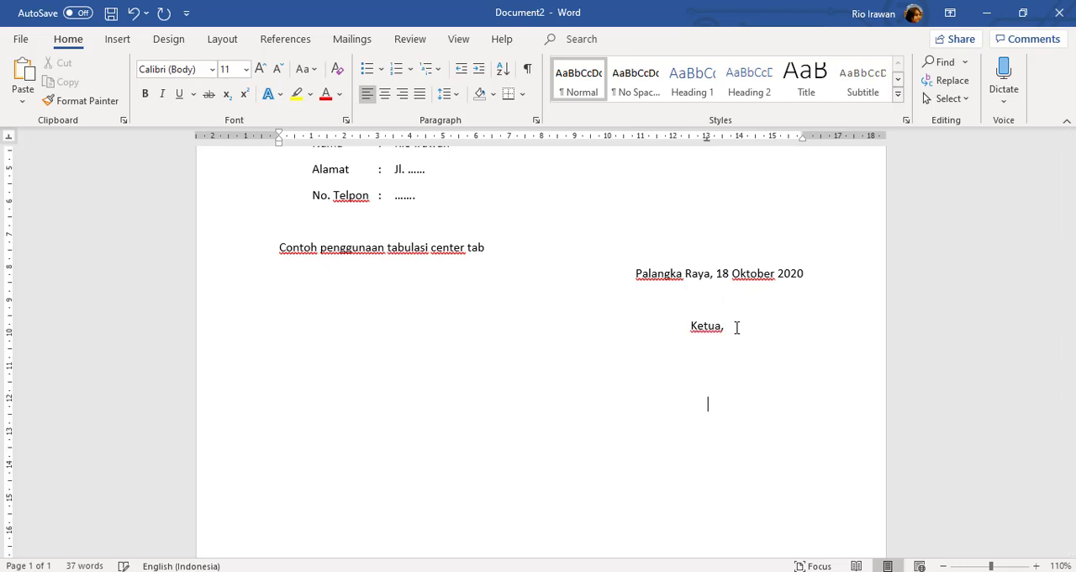
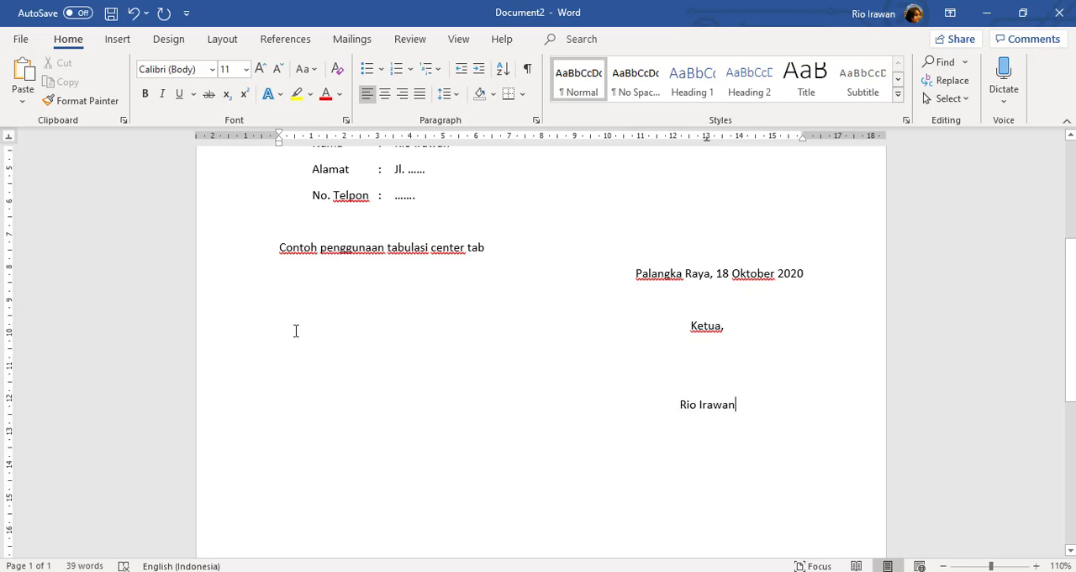
Move "Ketua," to a new center tab stop at 3 cm on its line
click(227, 342)
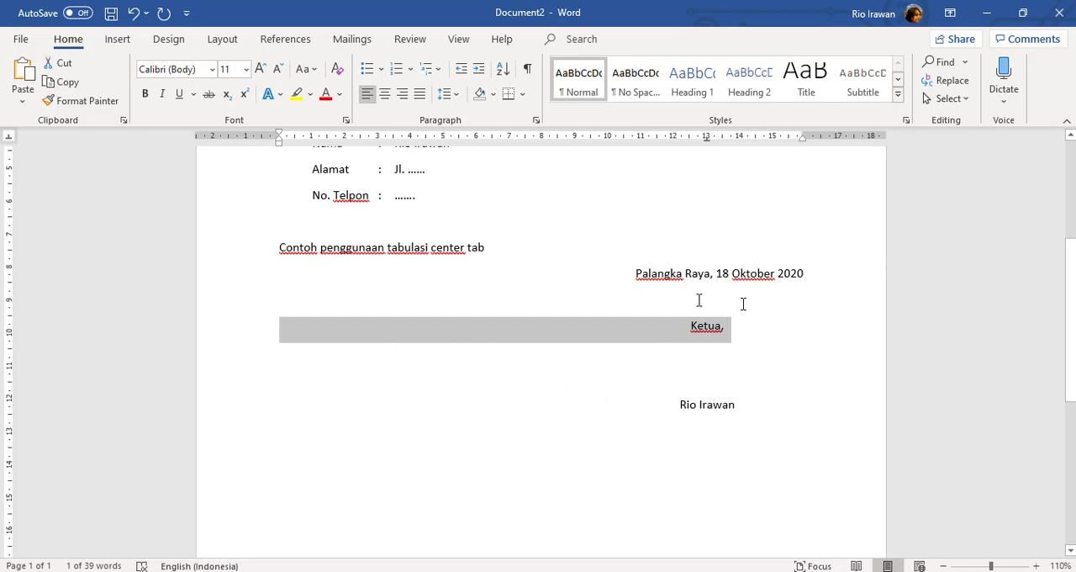
click(617, 336)
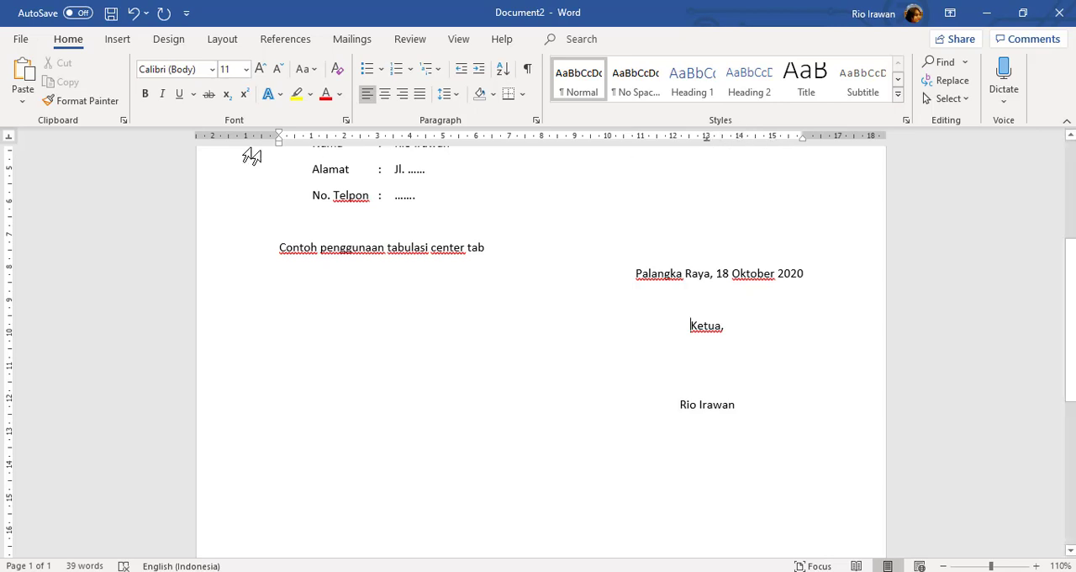
click(378, 137)
drag(379, 137, 380, 141)
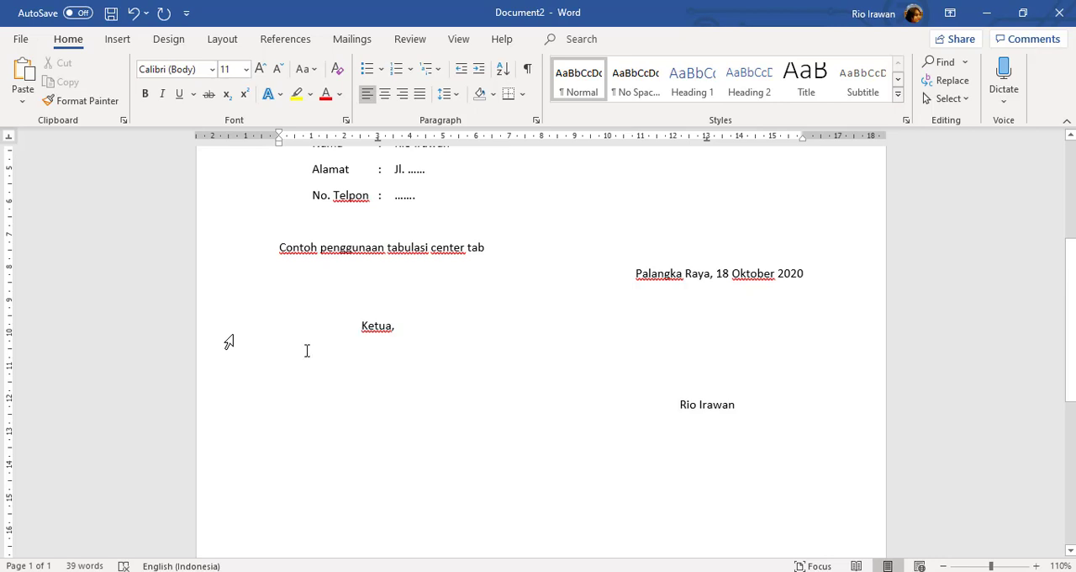
Try a center tab stop at 3 cm on the signatory's name line, and return the name to the 13 cm stop
click(713, 407)
triple_click(681, 405)
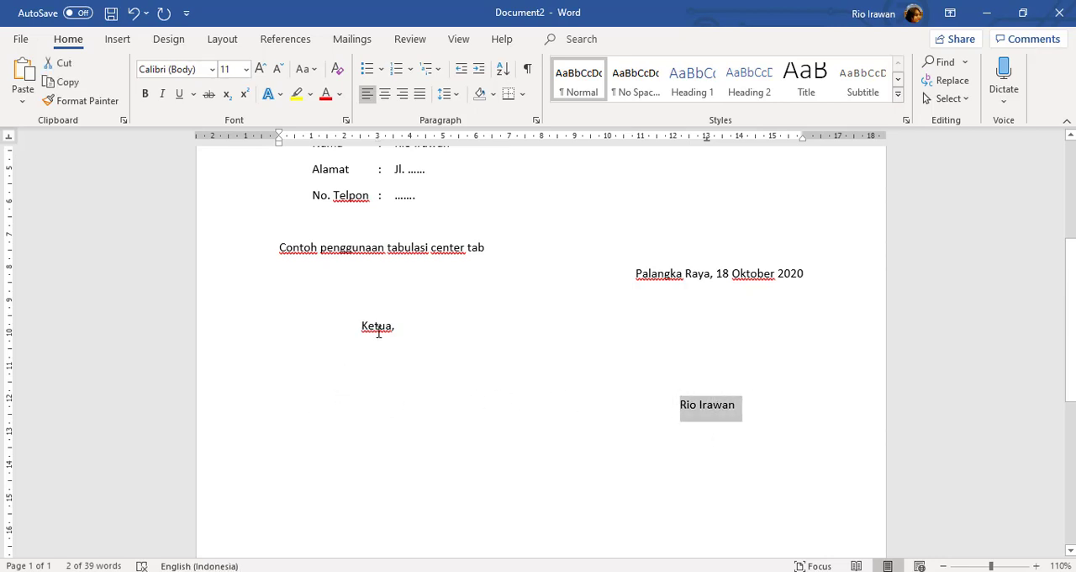
click(722, 408)
click(678, 405)
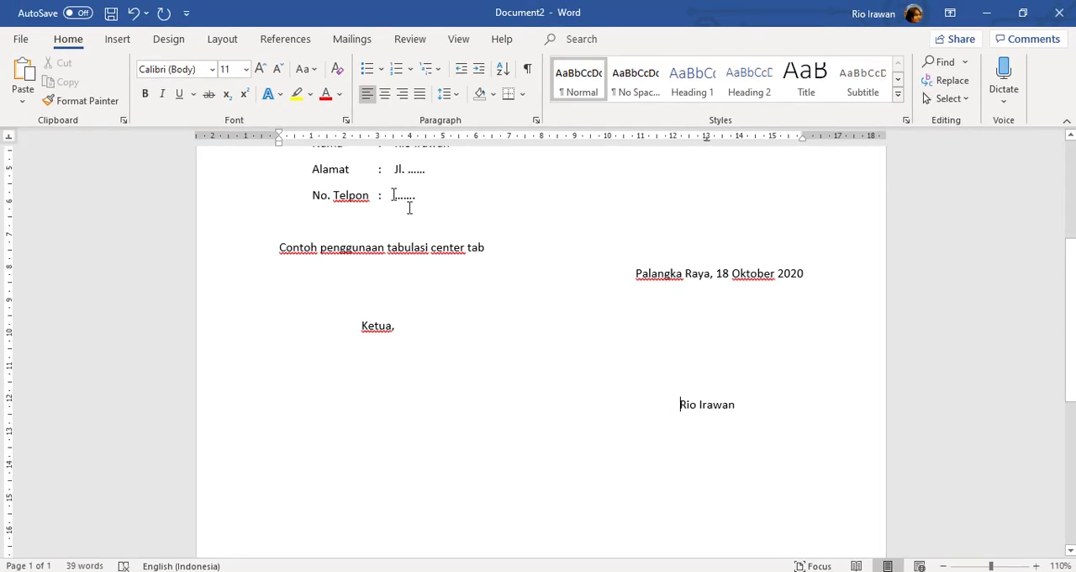
click(378, 138)
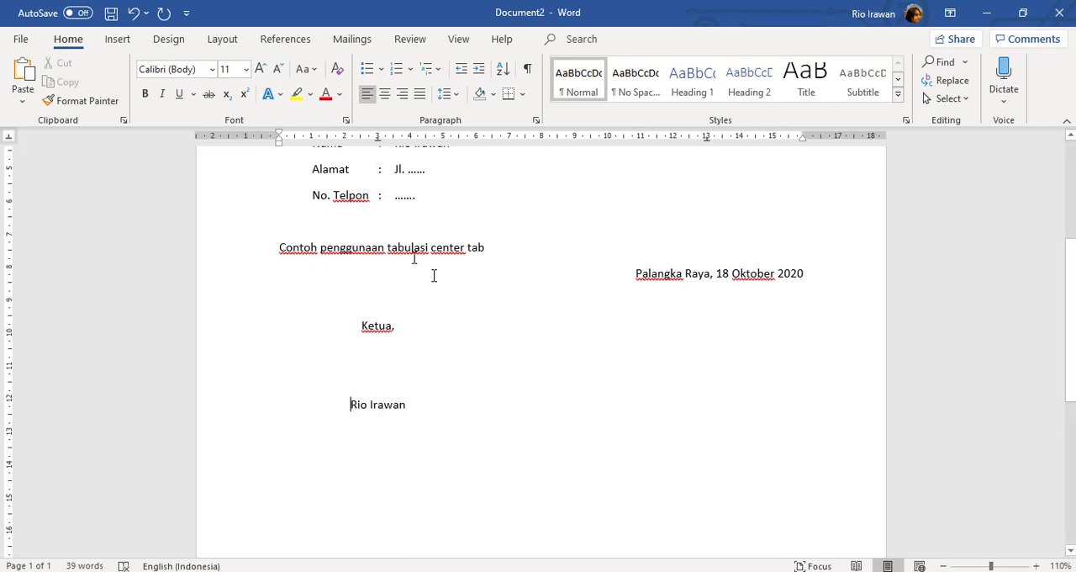
key(Tab)
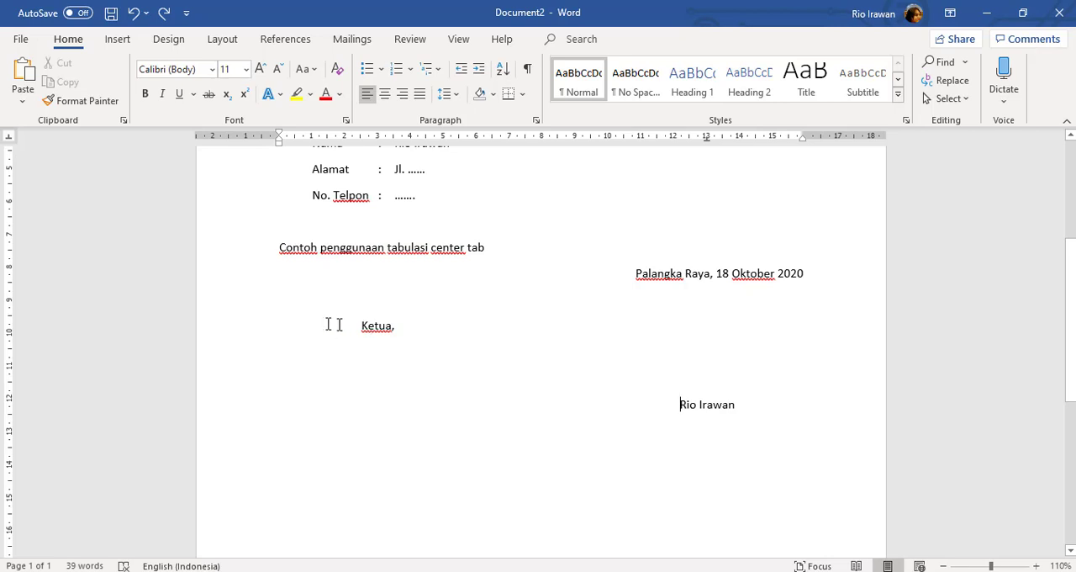
Copy the formatting of the "Ketua," line to the signatory's name line with Format Painter
click(256, 337)
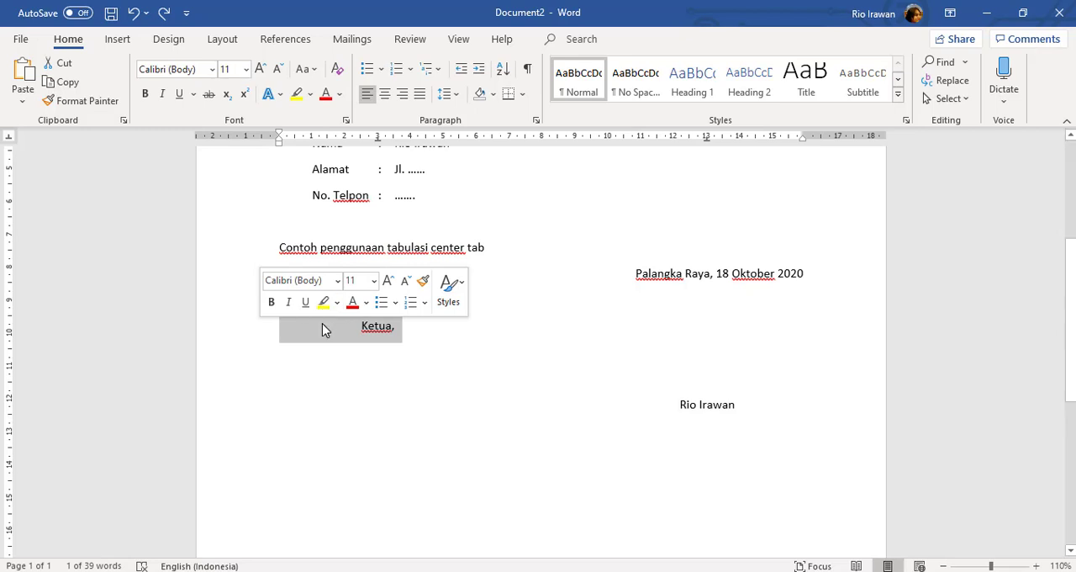
click(93, 105)
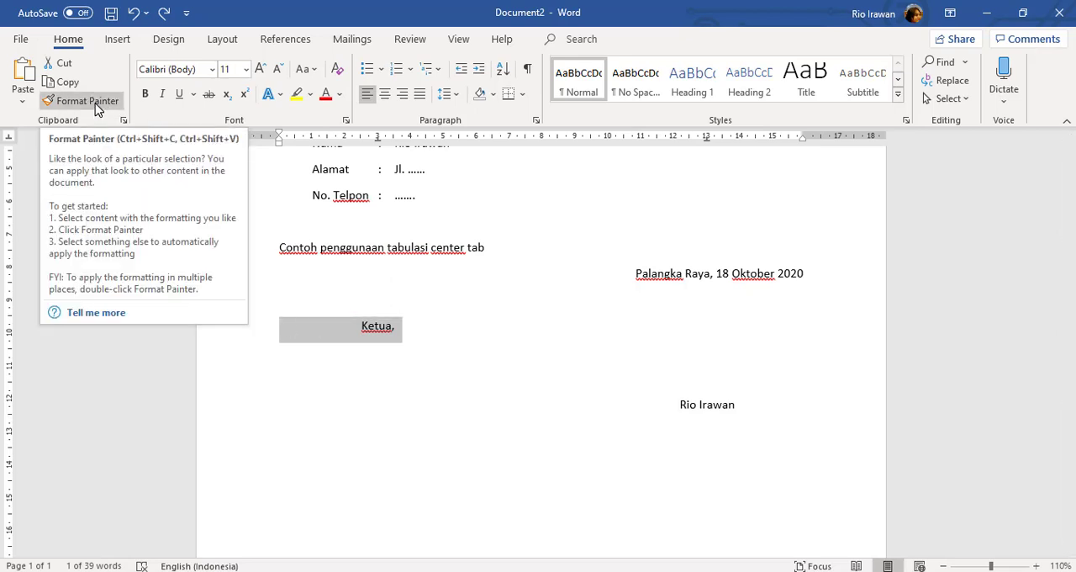
click(97, 106)
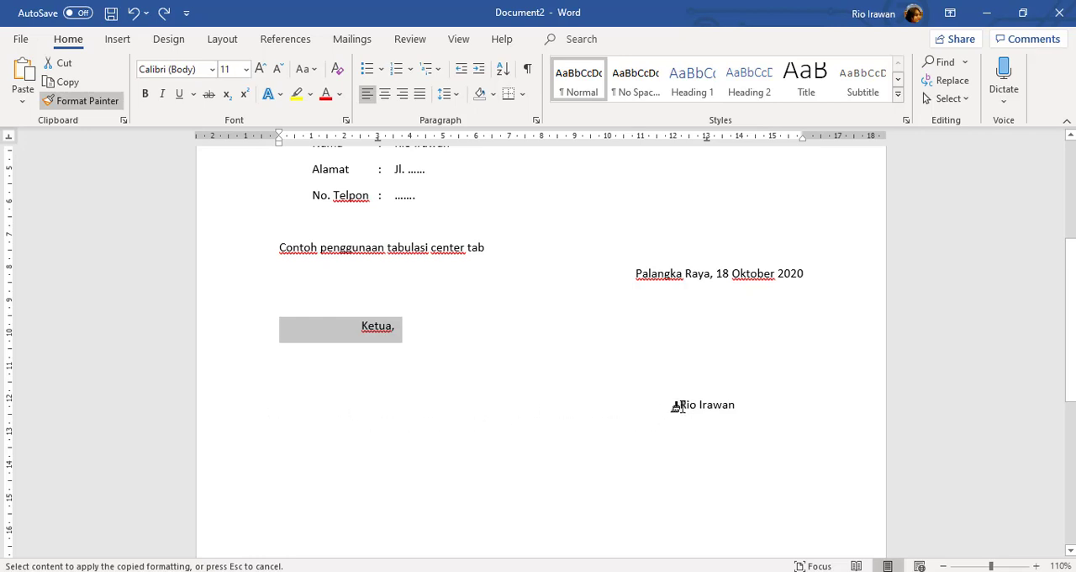
click(262, 414)
click(393, 419)
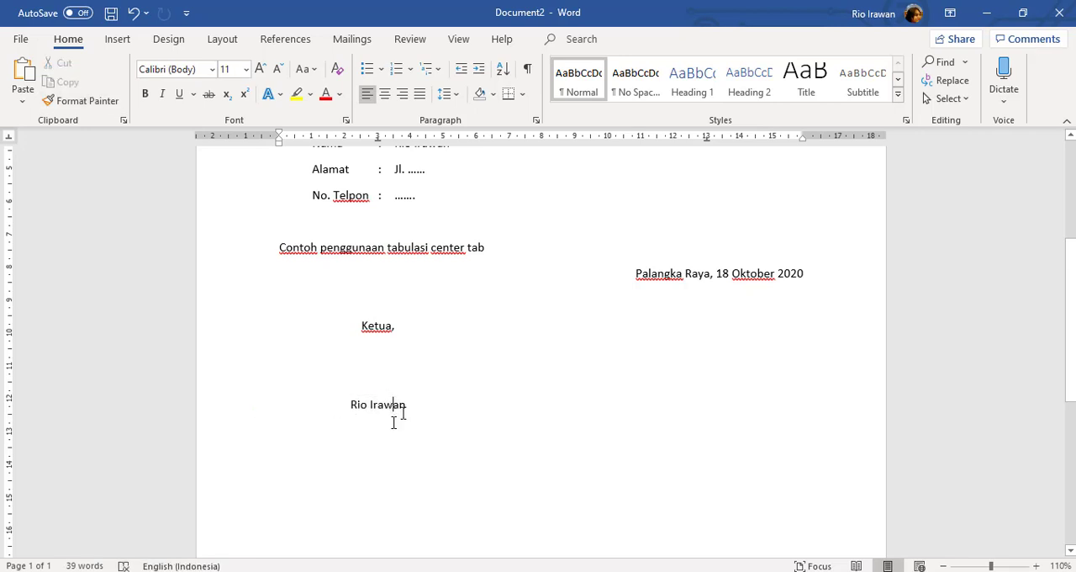
Enter "Sekretaris" at the 13 cm center tab stop on the "Ketua," line
click(413, 326)
key(Tab)
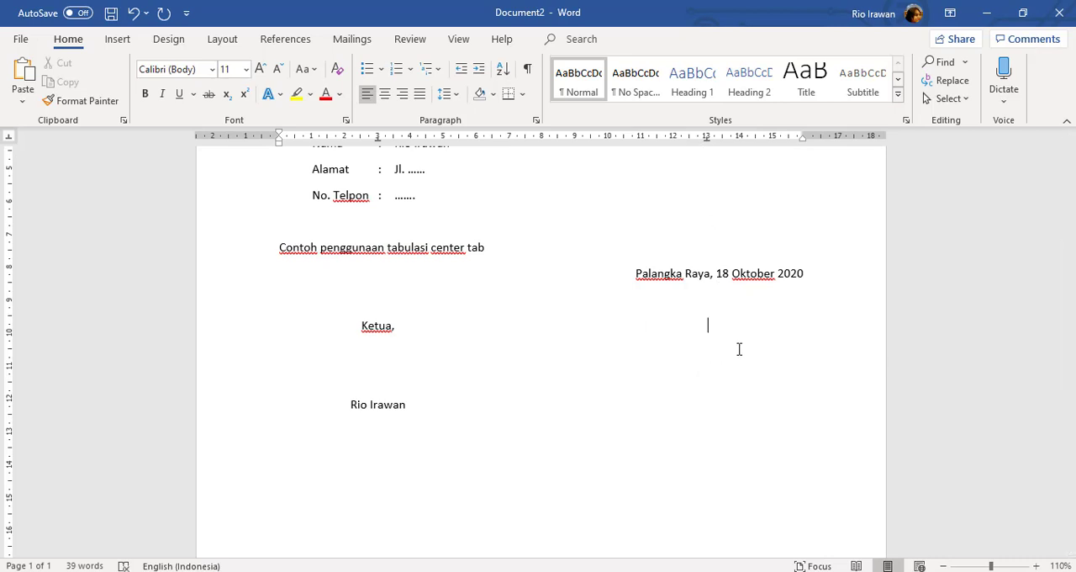
text(Sekretaris)
Enter the secretary's name at the 13 cm center tab stop on the signatory's name line
click(471, 408)
key(Tab)
text(M.)
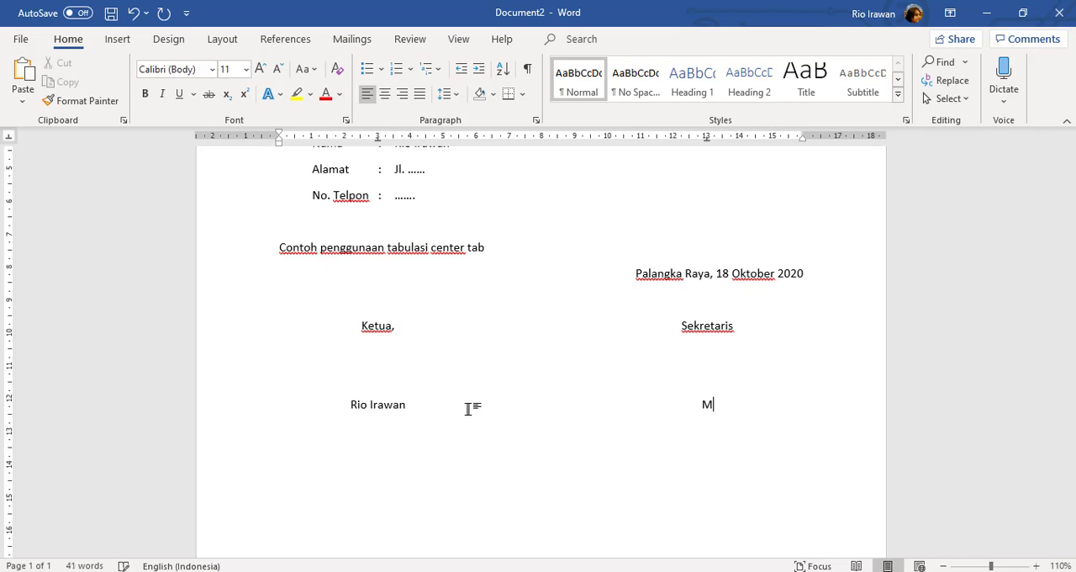
key(BackSpace)
key(BackSpace)
text(Saprudin)
Add the heading "Conton penggunaan tabulasi right tab" below the signature block, followed by a new empty line
scroll(793, 356, down, 1)
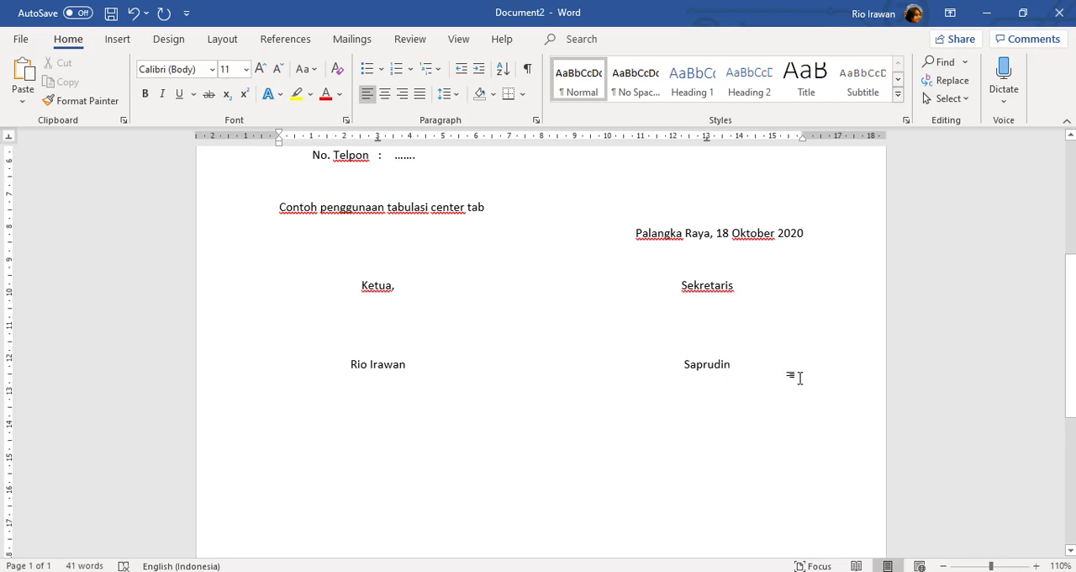
key(Return)
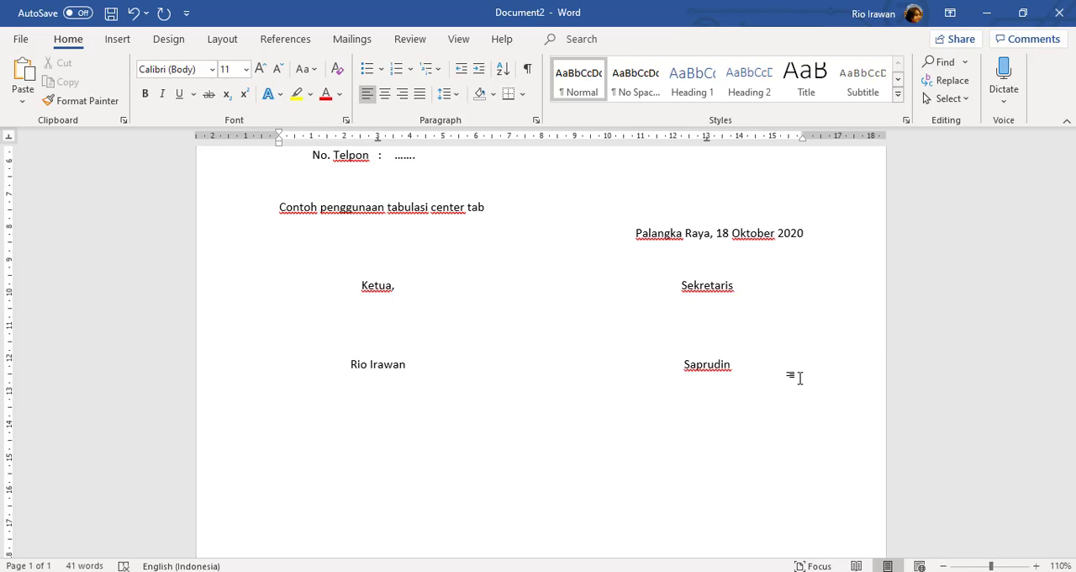
text(c)
text(onton penggu)
text(naan )
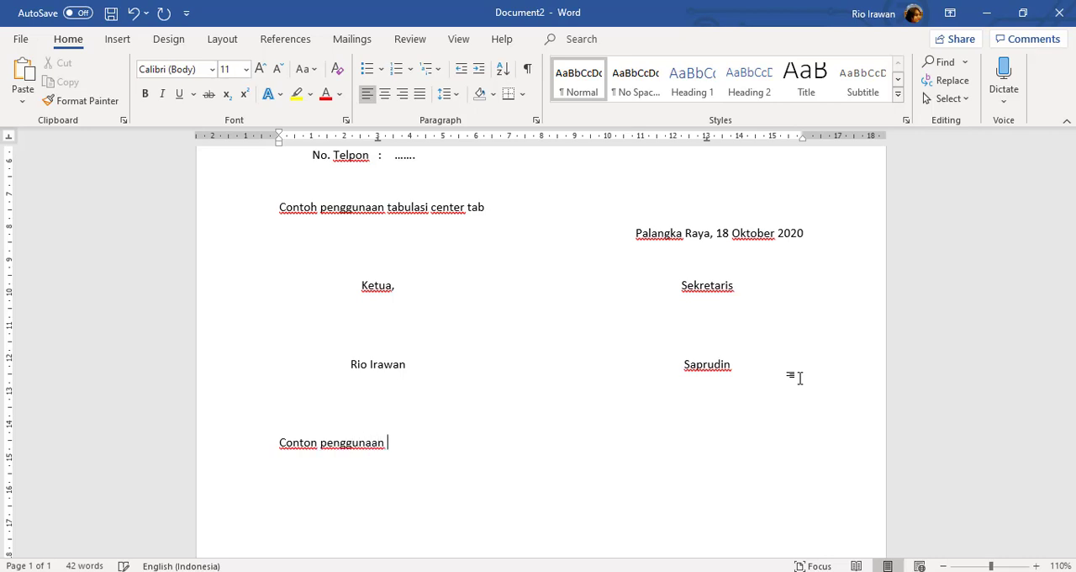
text(tabulasi right tab)
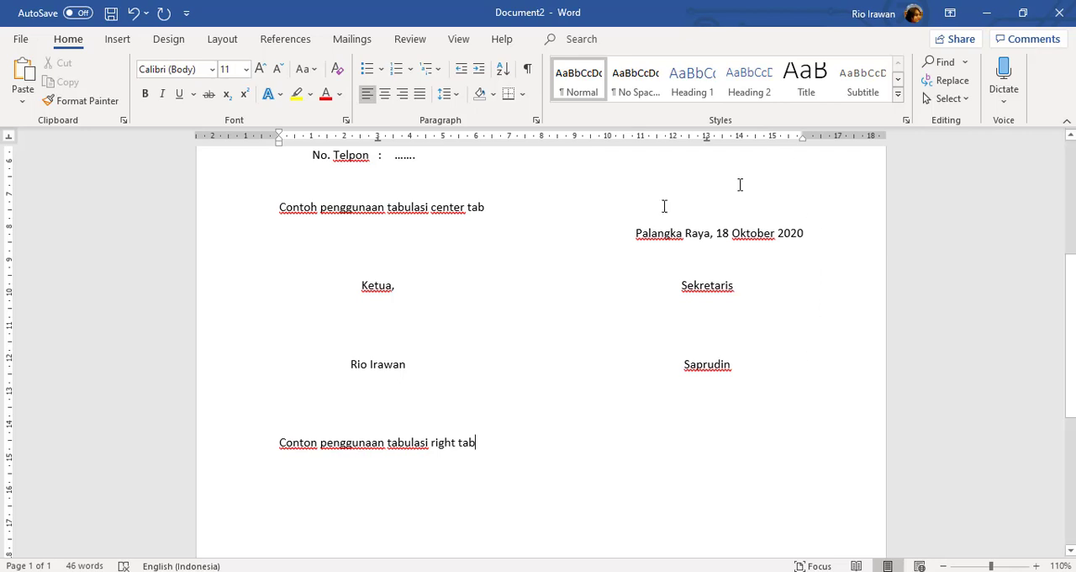
scroll(521, 395, up, 1)
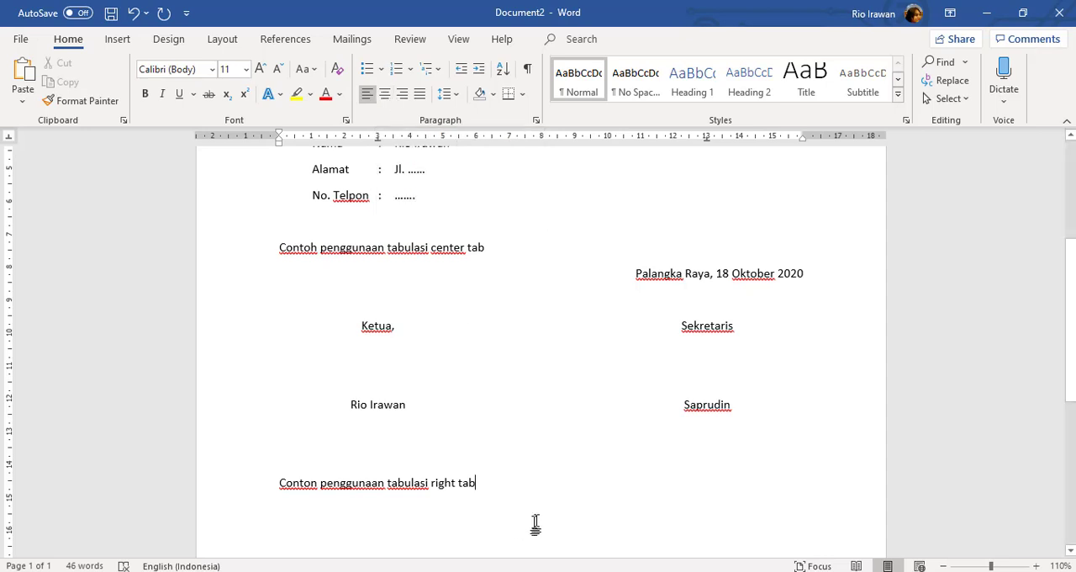
key(Return)
Replace the center tab stops on the empty line below the right tab heading with a right tab stop at 10 cm
scroll(475, 500, up, 2)
scroll(472, 495, down, 1)
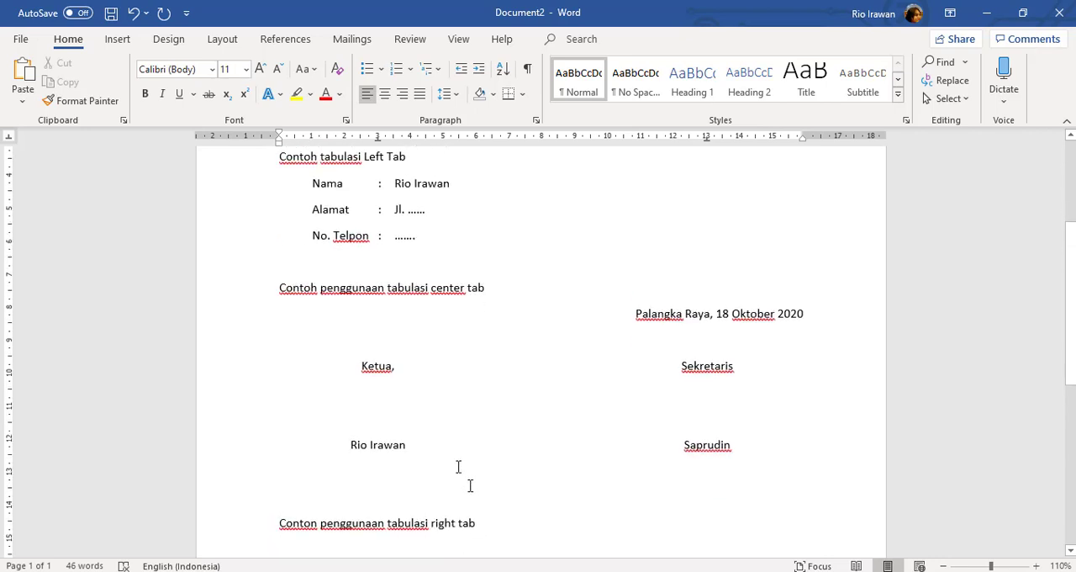
click(309, 183)
scroll(457, 421, down, 3)
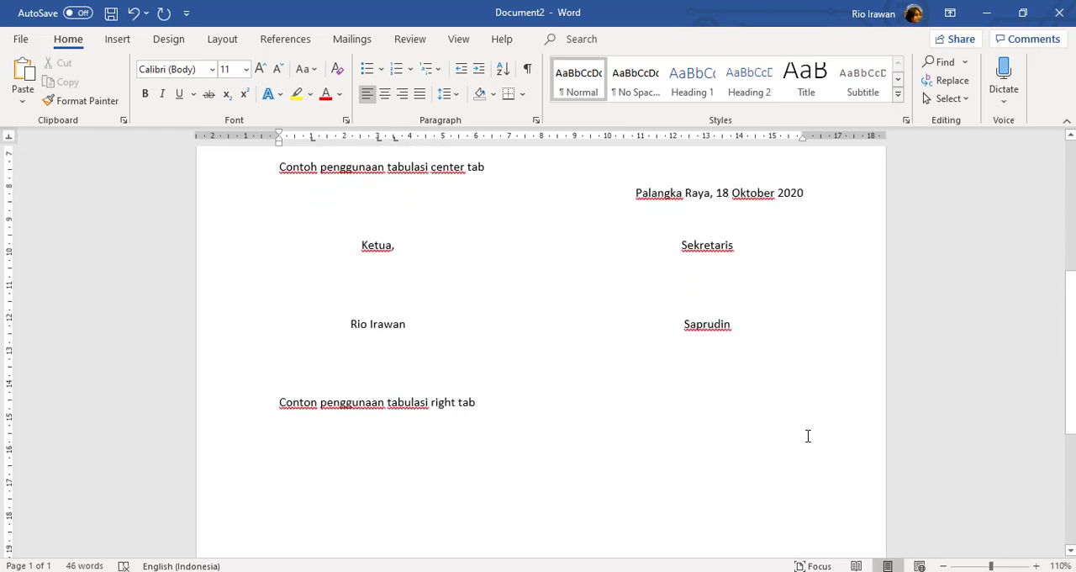
scroll(302, 425, down, 1)
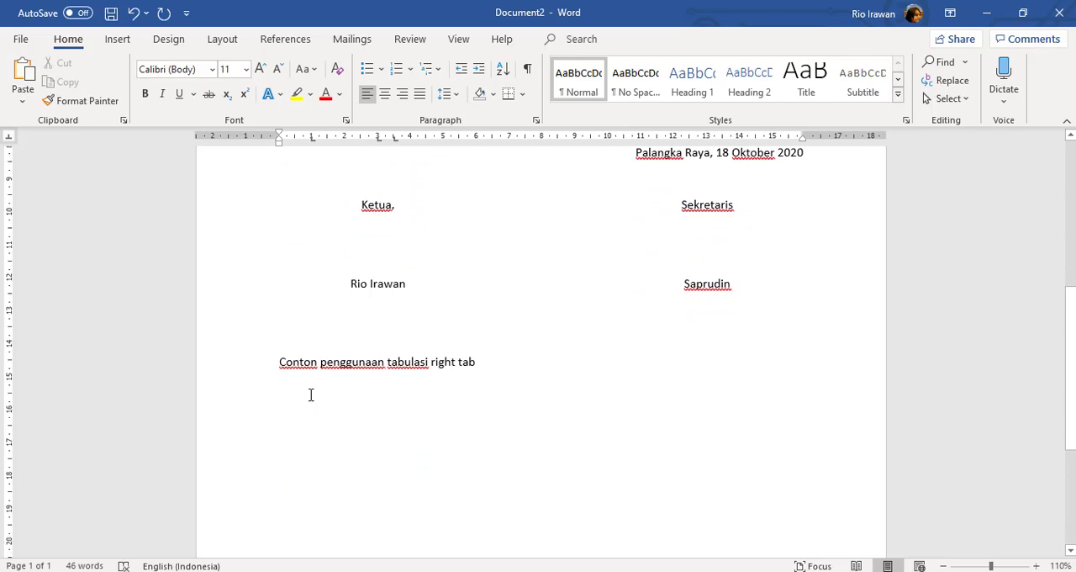
click(315, 394)
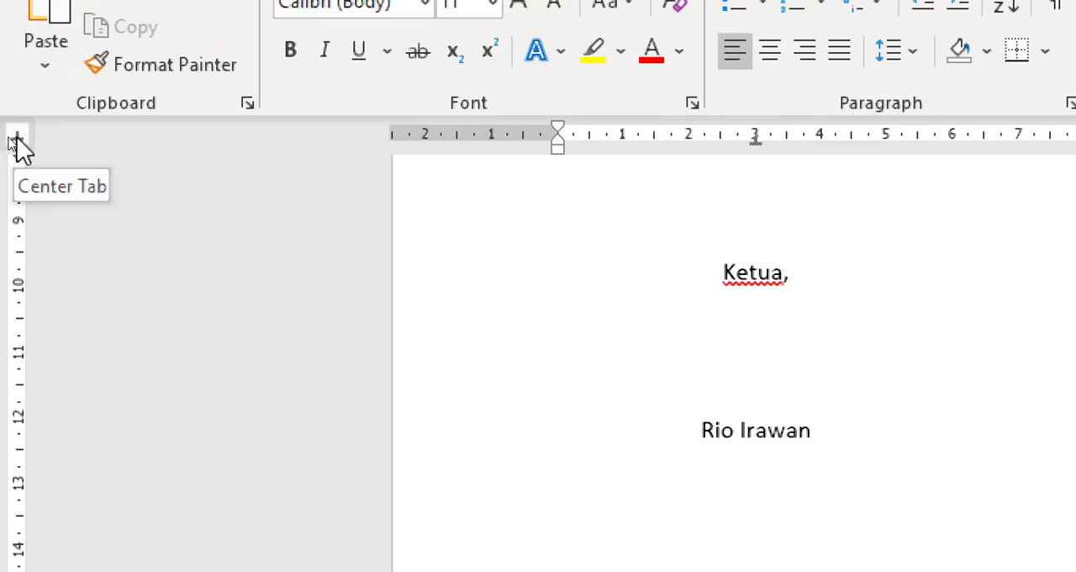
click(11, 140)
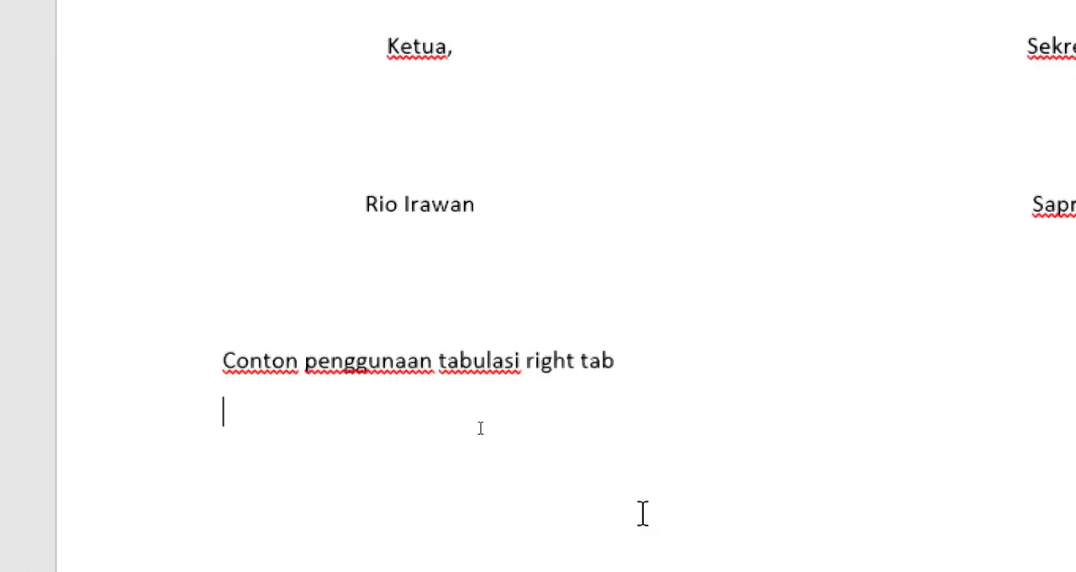
scroll(642, 512, down, 3)
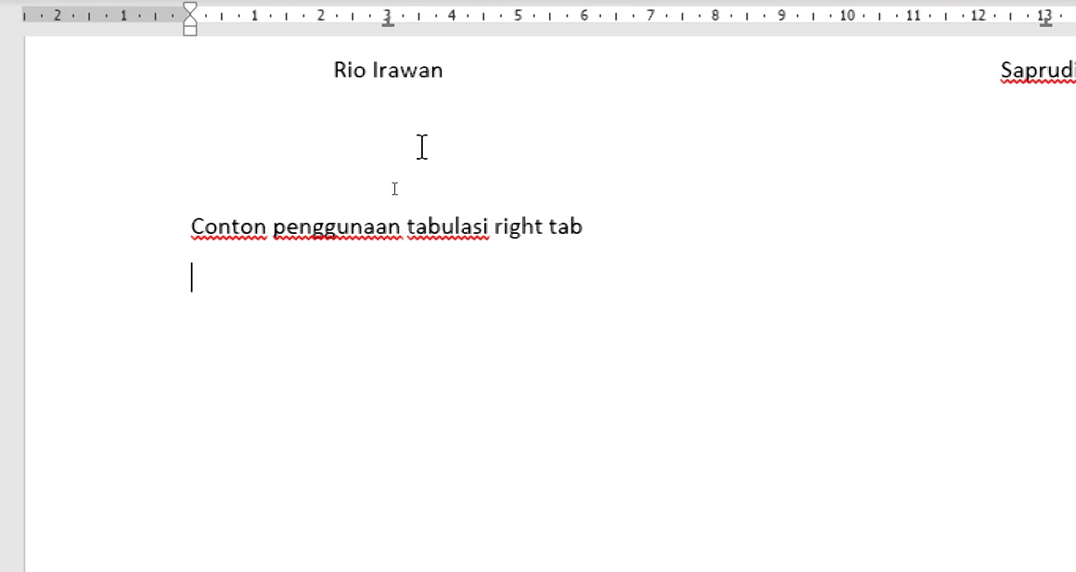
click(394, 36)
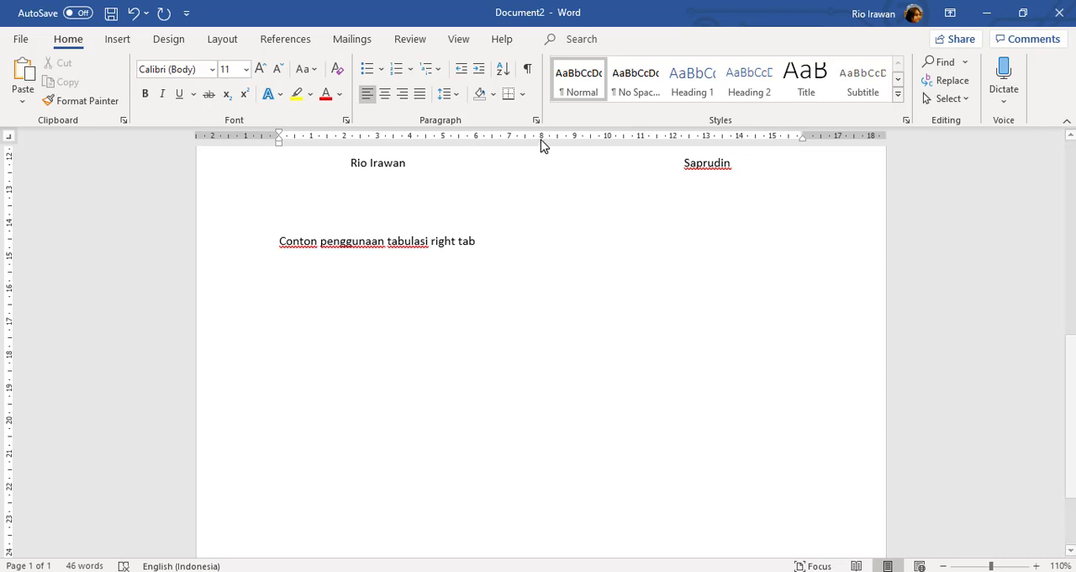
click(607, 137)
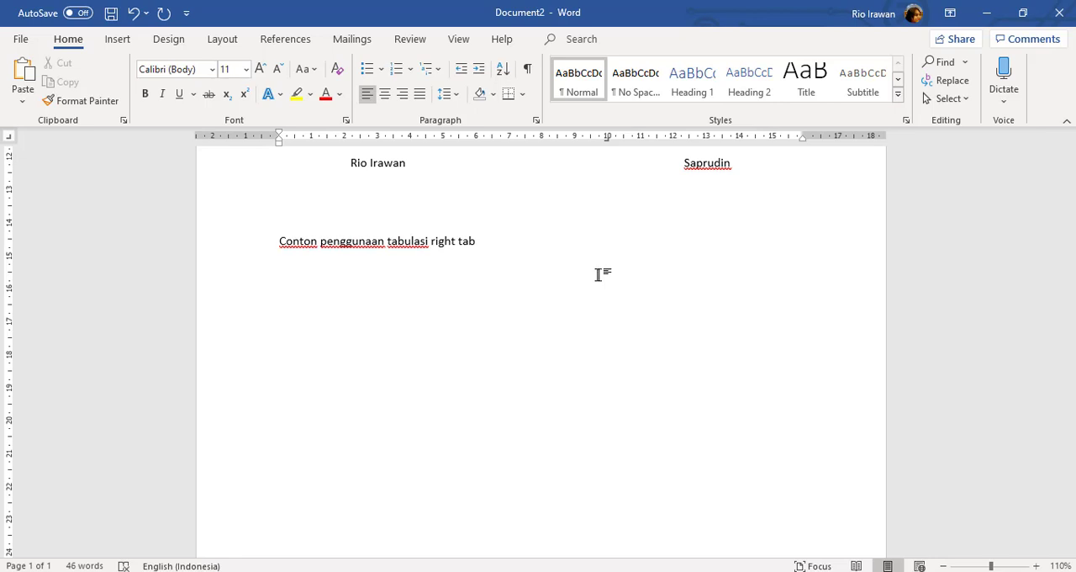
Enter "Ini adalah contoh penggunaan right tab 1 aja" at the 10 cm right tab stop
text(i adalah contoh penggunaan)
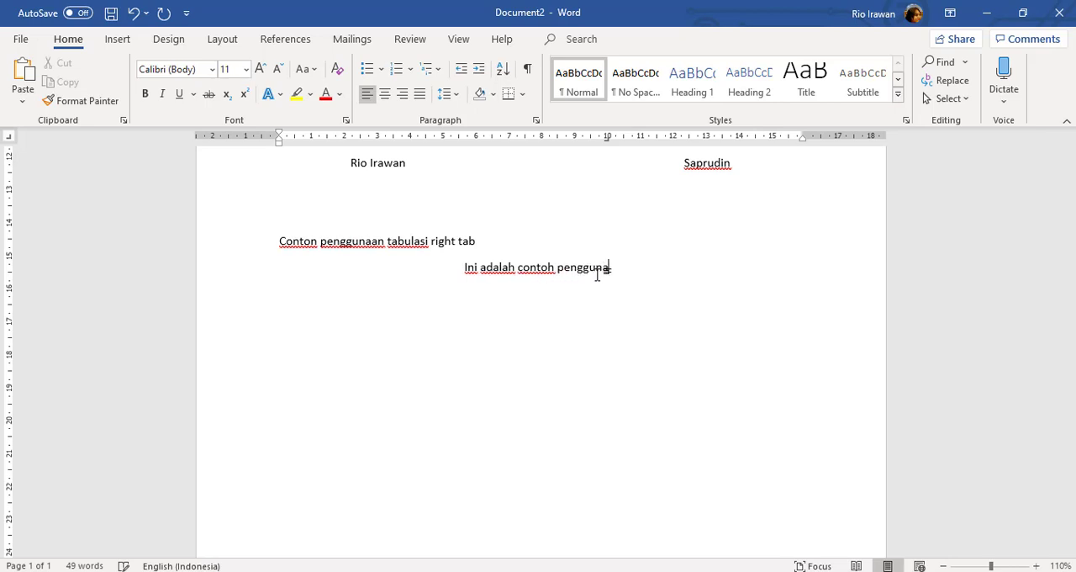
text( ri)
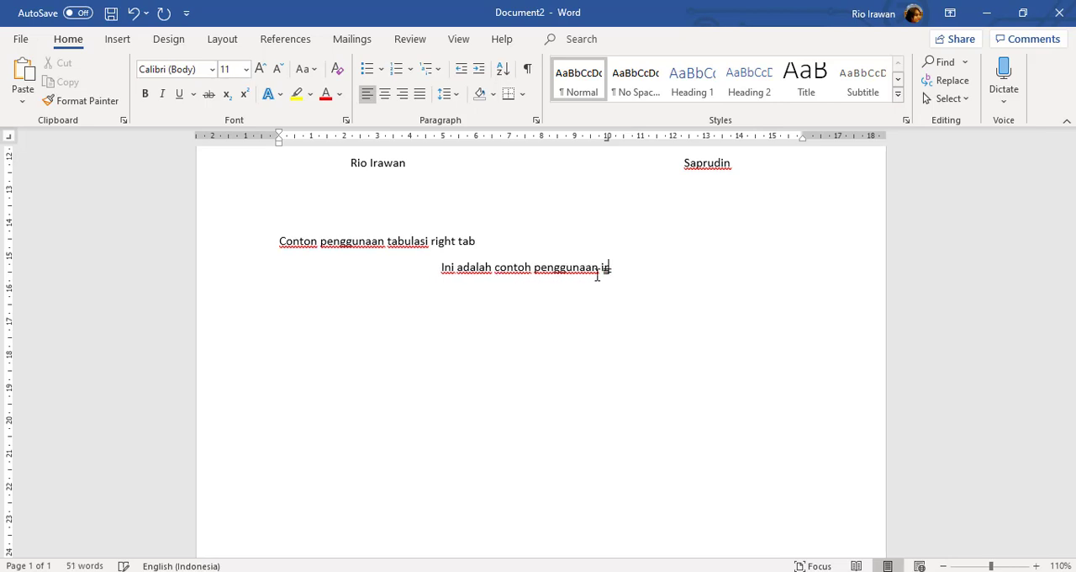
text(ght tab)
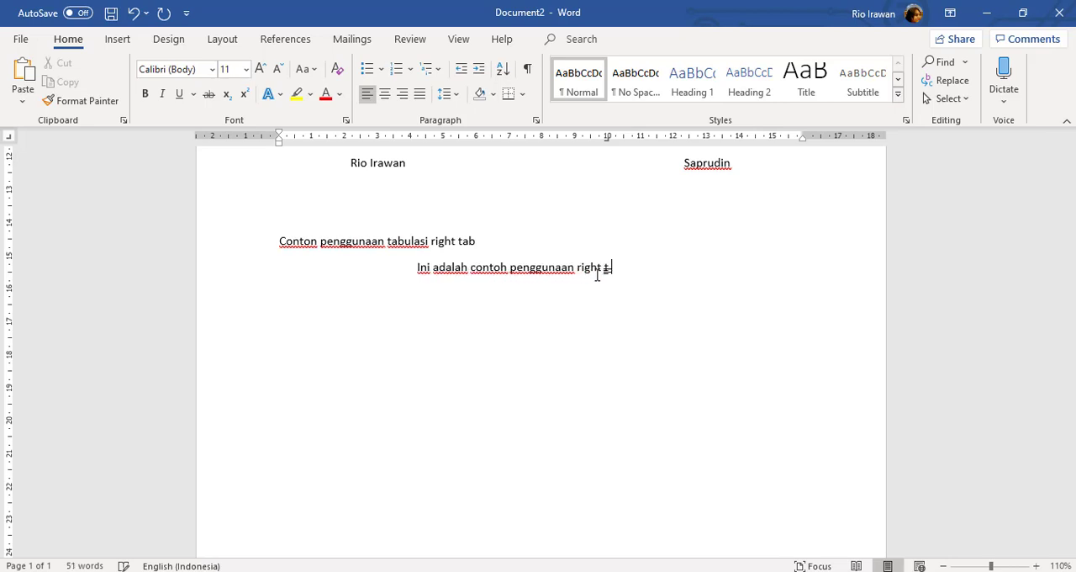
text( 1)
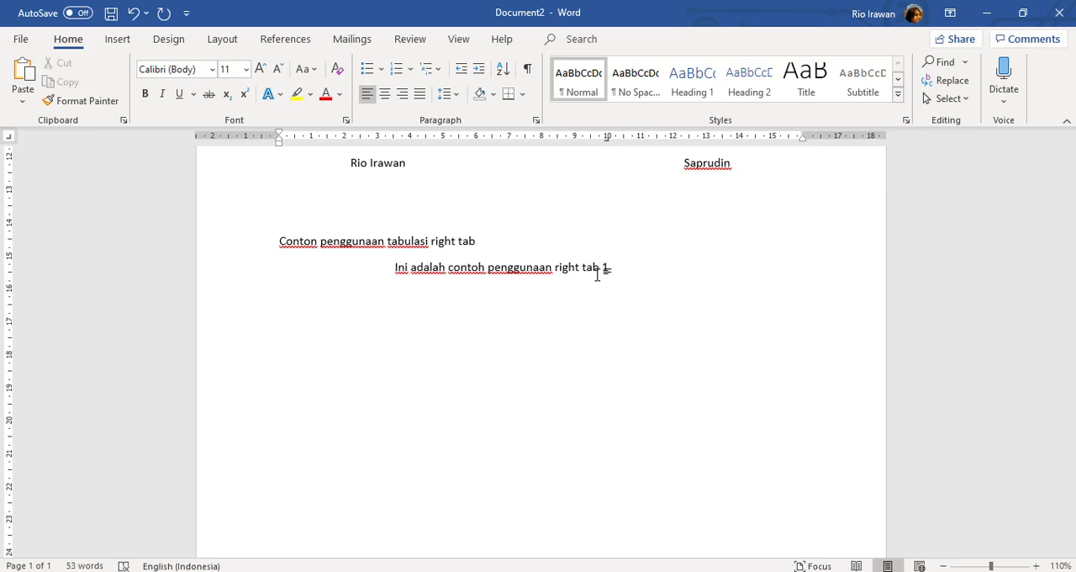
text( aja)
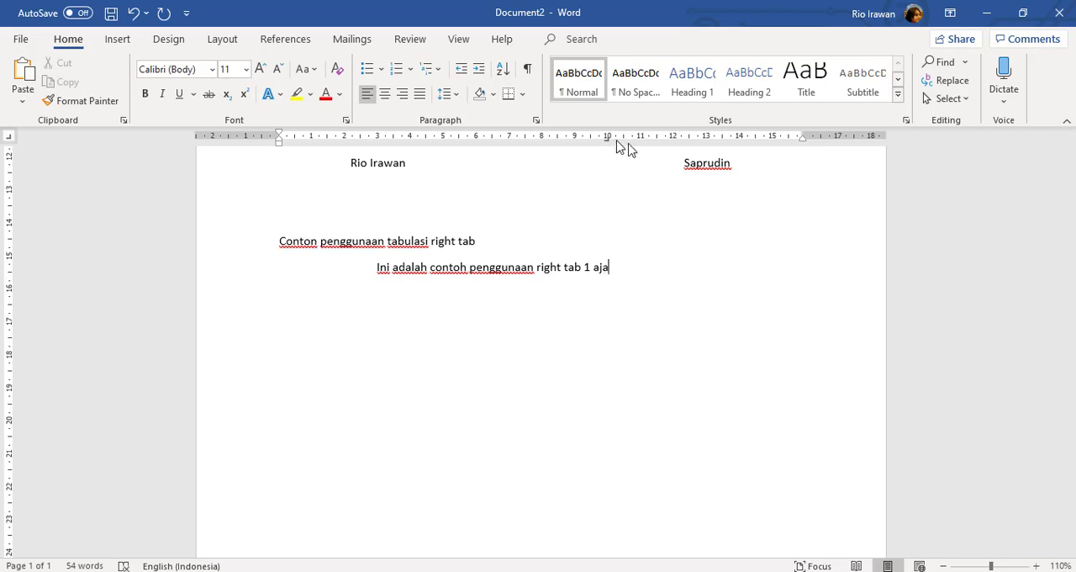
Add a right tab stop at 15 cm on the same line and enter "ini adalah contoh penggunaan rigt tab 2" at it
click(773, 144)
key(Tab)
text(ini adalah contoh pengn)
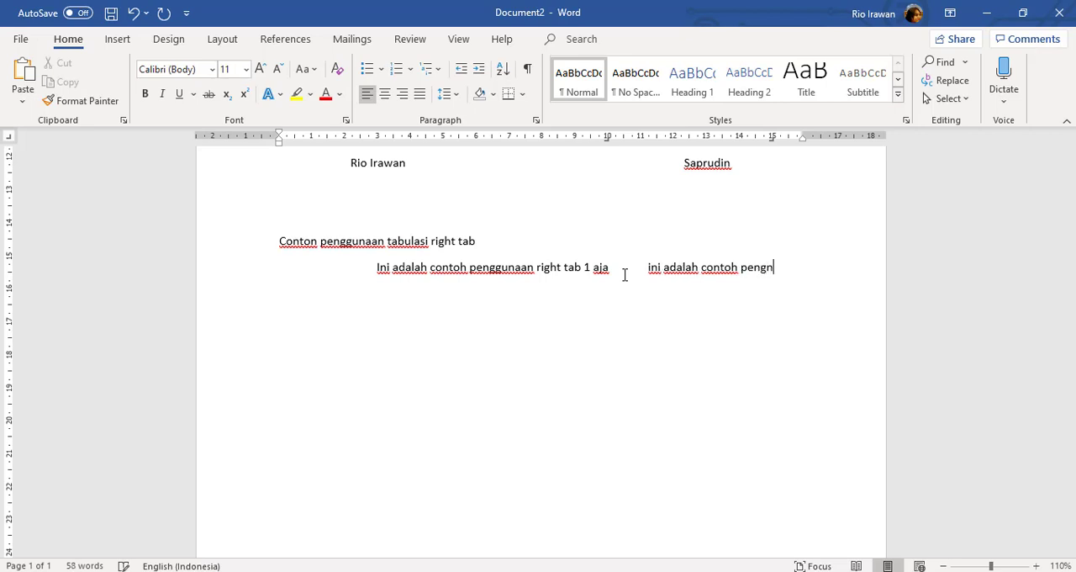
key(BackSpace)
text(gunaan )
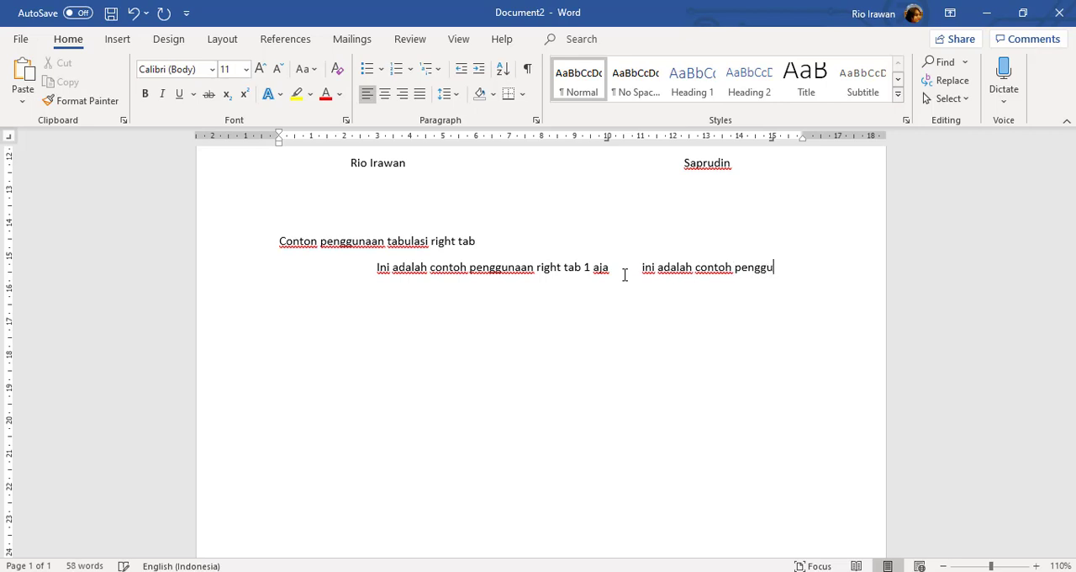
text(rigt)
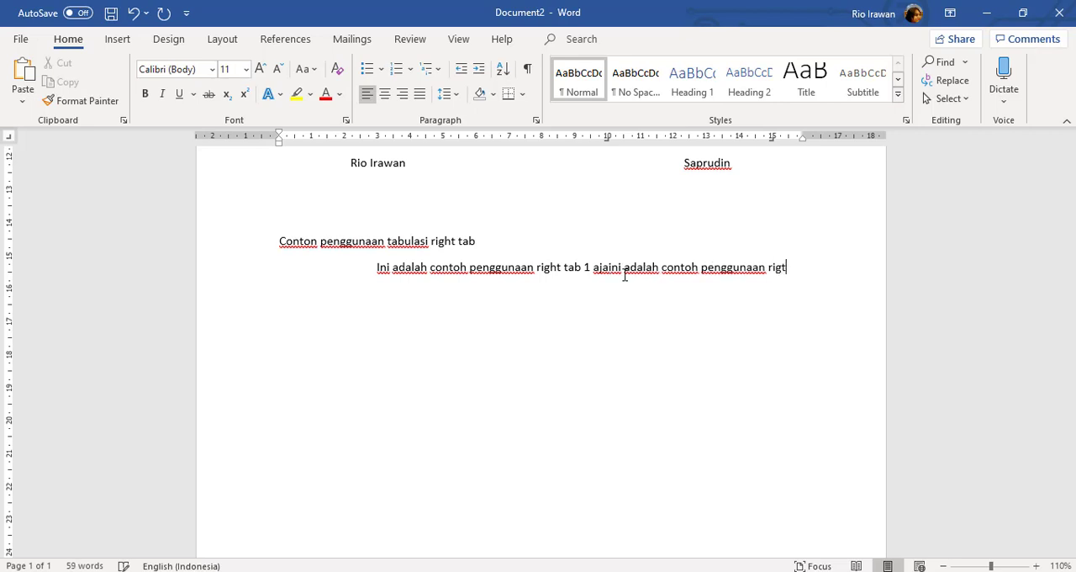
text( tap)
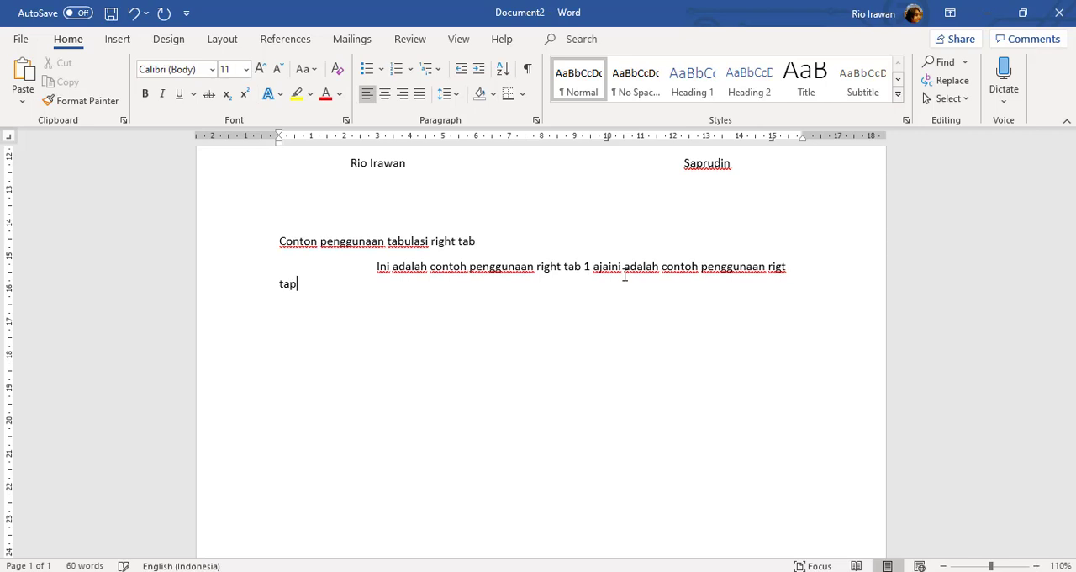
key(BackSpace)
text(b 2)
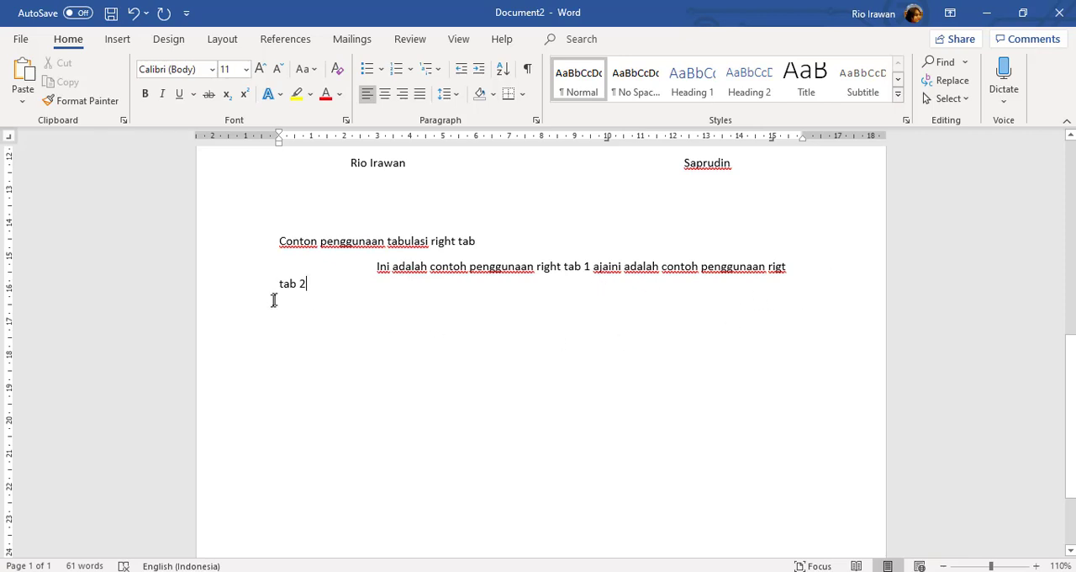
Move the 15 cm right tab stop of the example line to about 15.7 cm, just inside the right indent
double_click(294, 284)
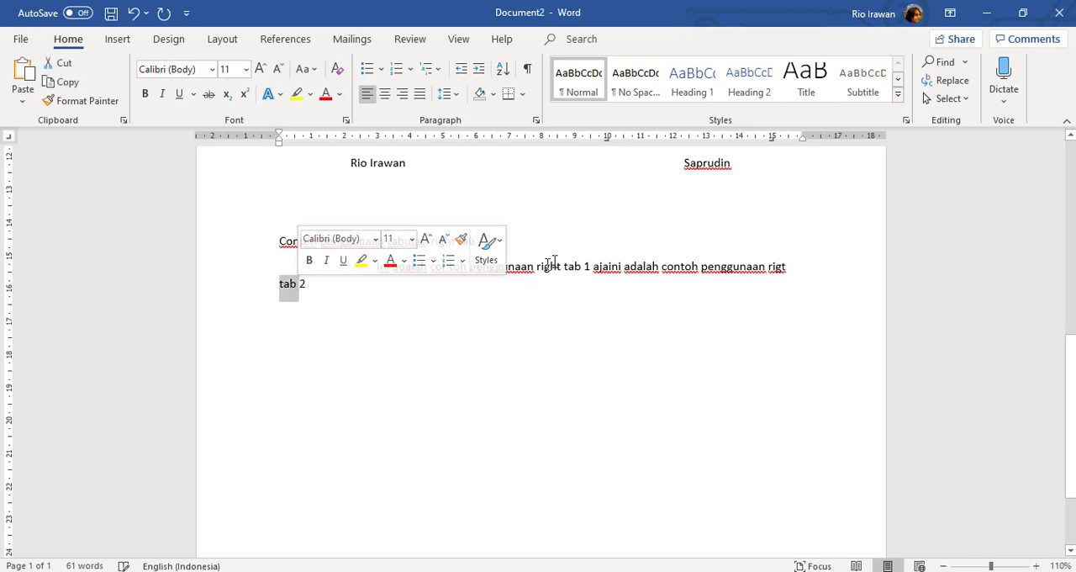
click(607, 140)
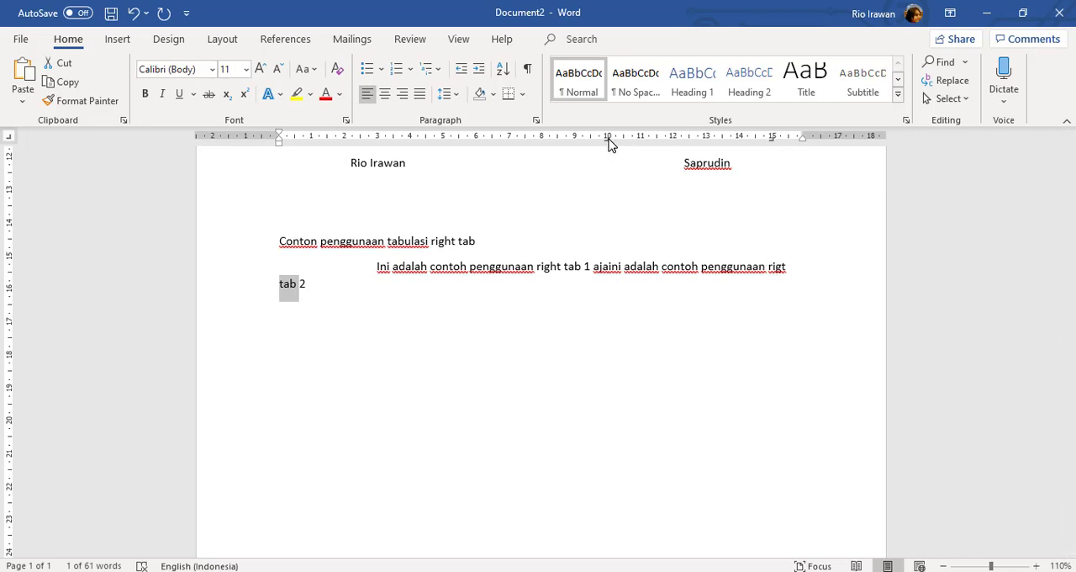
click(598, 267)
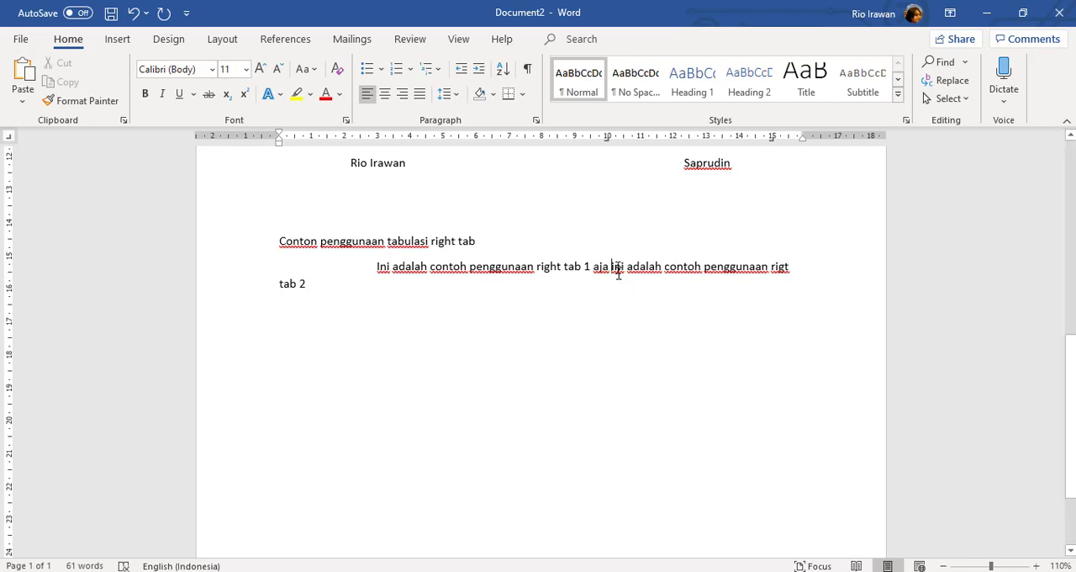
drag(608, 144, 610, 143)
drag(615, 269, 790, 269)
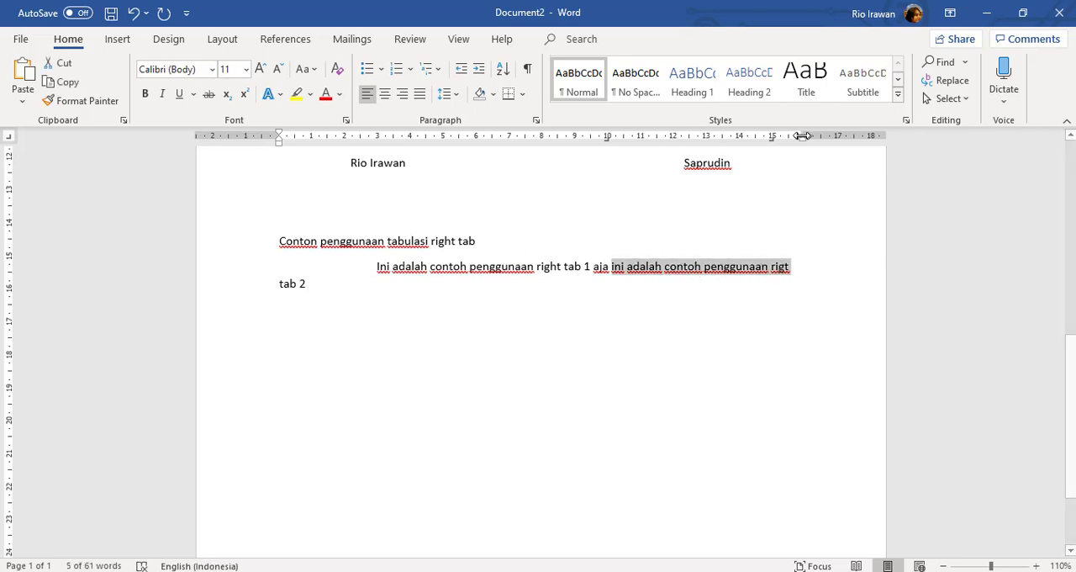
drag(772, 142, 800, 143)
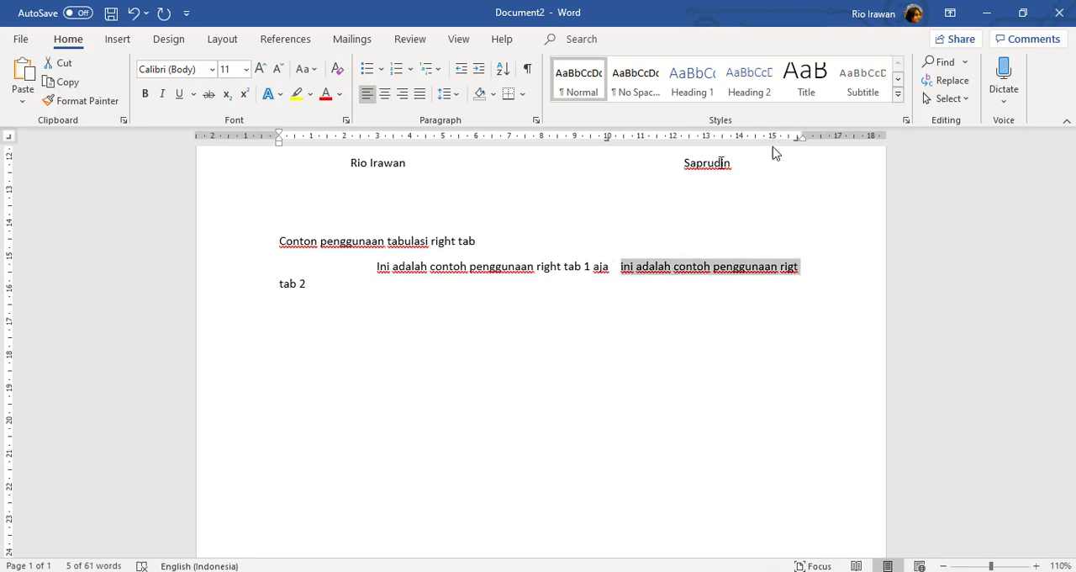
click(684, 344)
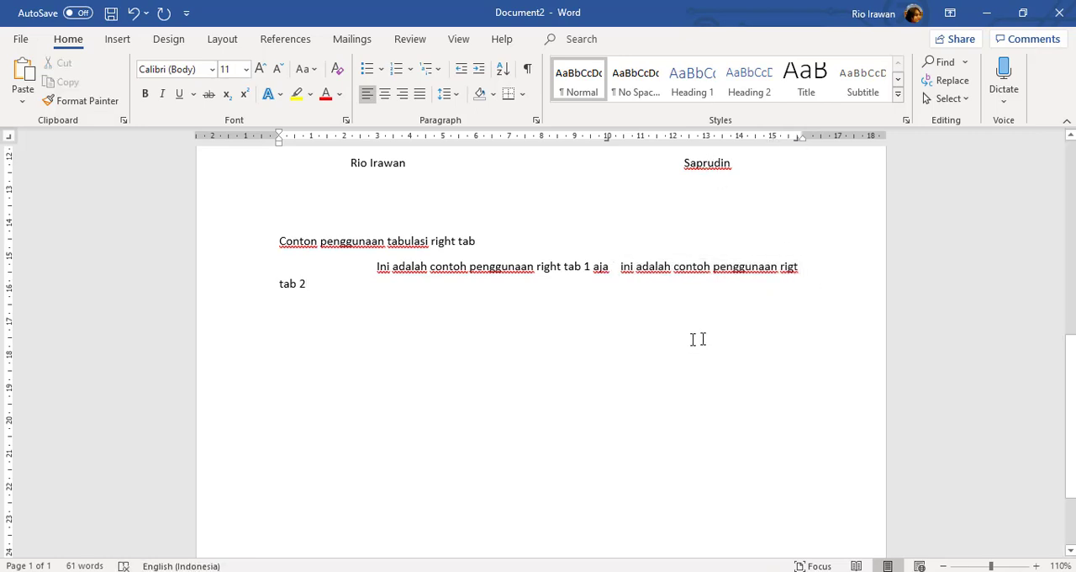
Review the left tab, center tab and right tab examples throughout the document
scroll(701, 327, up, 1)
scroll(703, 327, up, 3)
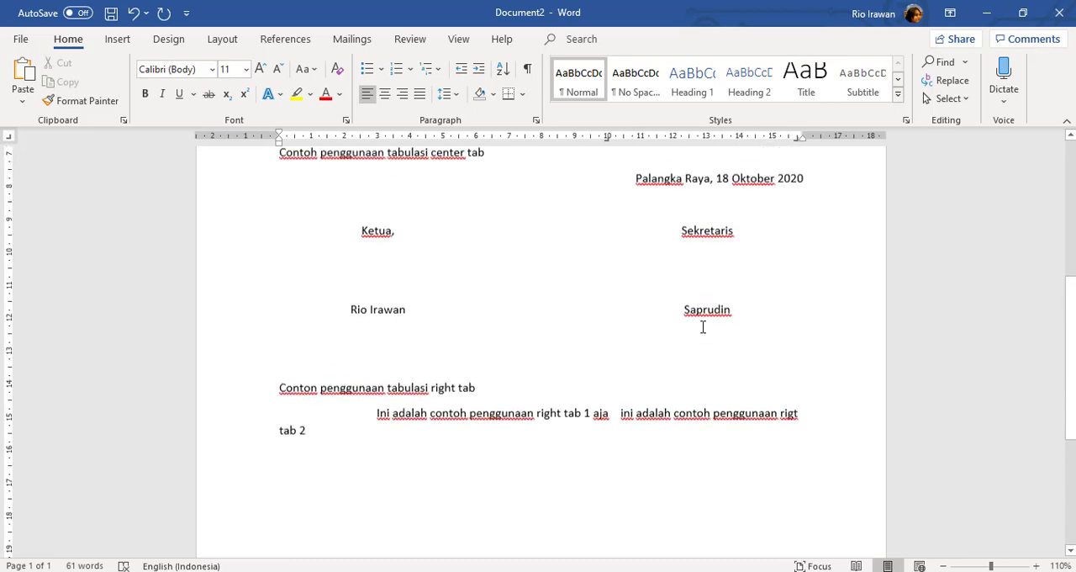
scroll(703, 327, down, 1)
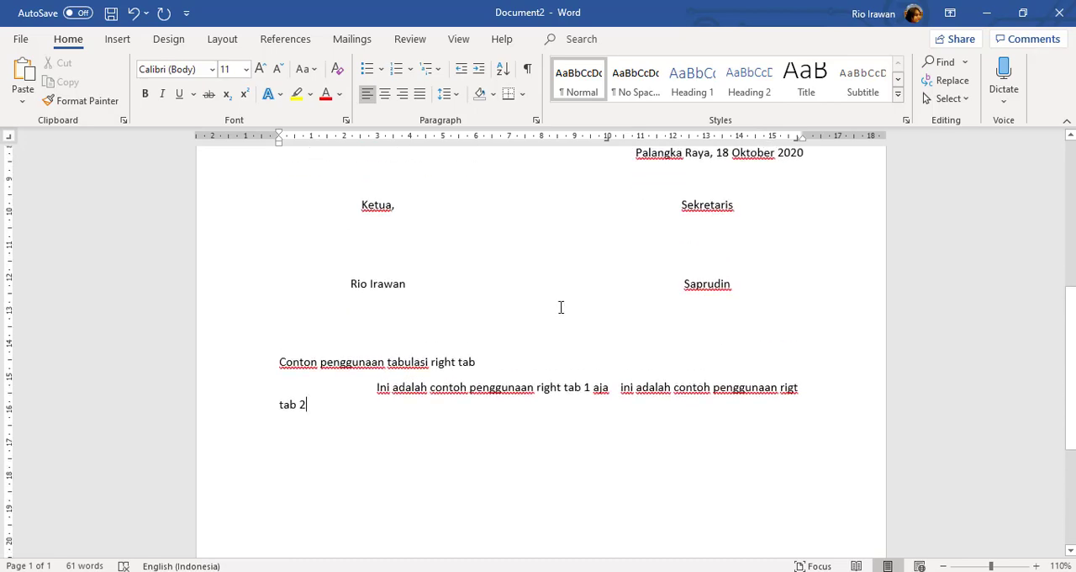
scroll(559, 306, up, 9)
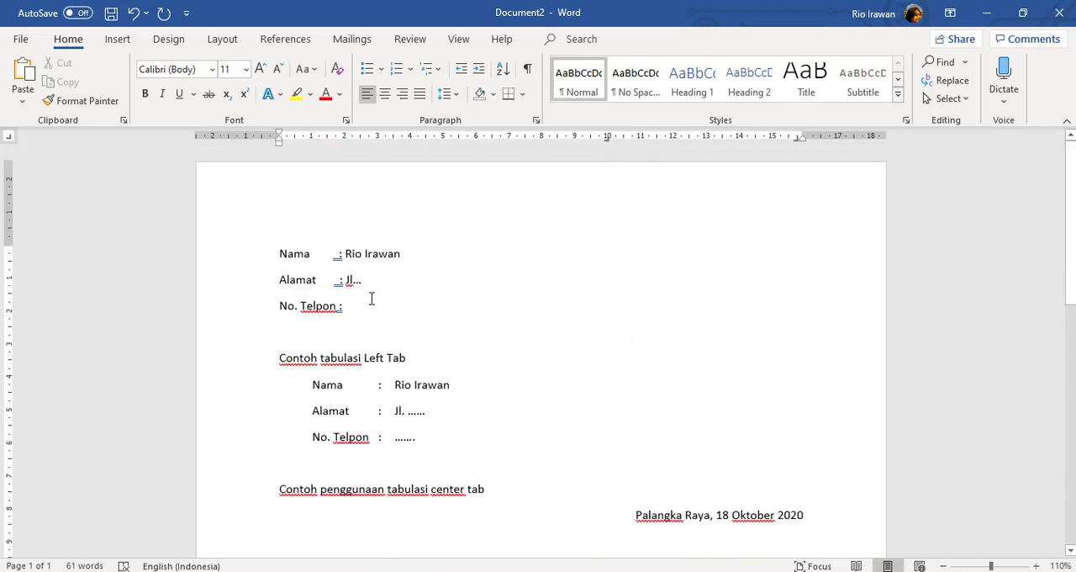
scroll(450, 323, down, 9)
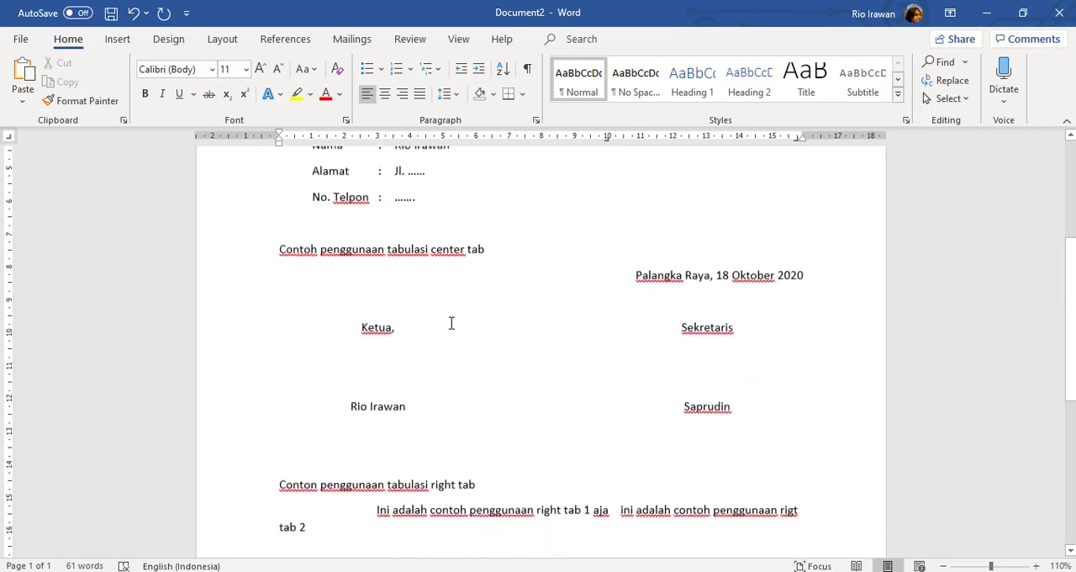
scroll(451, 323, down, 2)
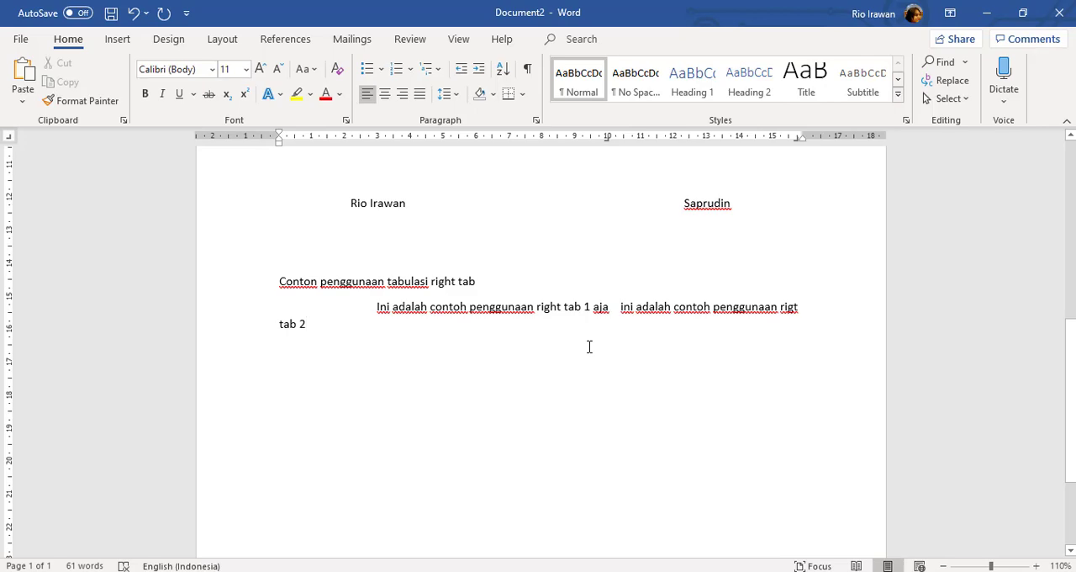
scroll(591, 347, up, 7)
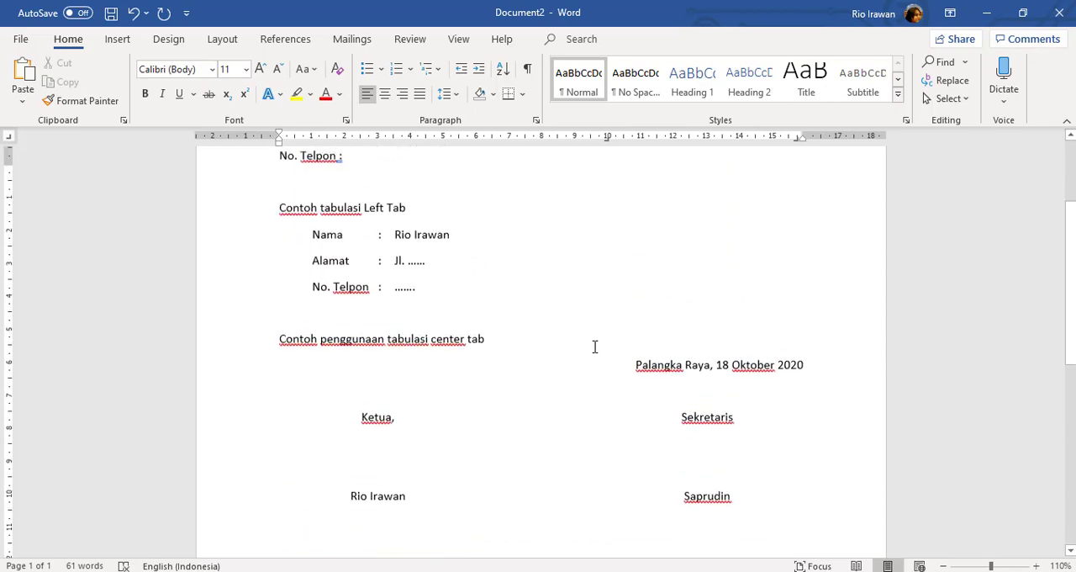
scroll(594, 346, up, 3)
scroll(592, 348, down, 6)
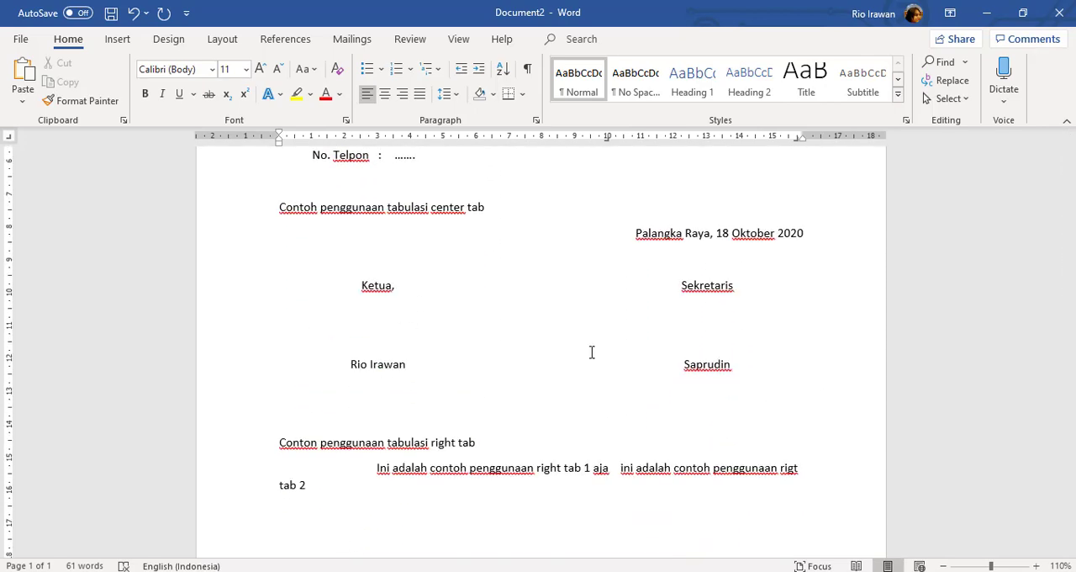